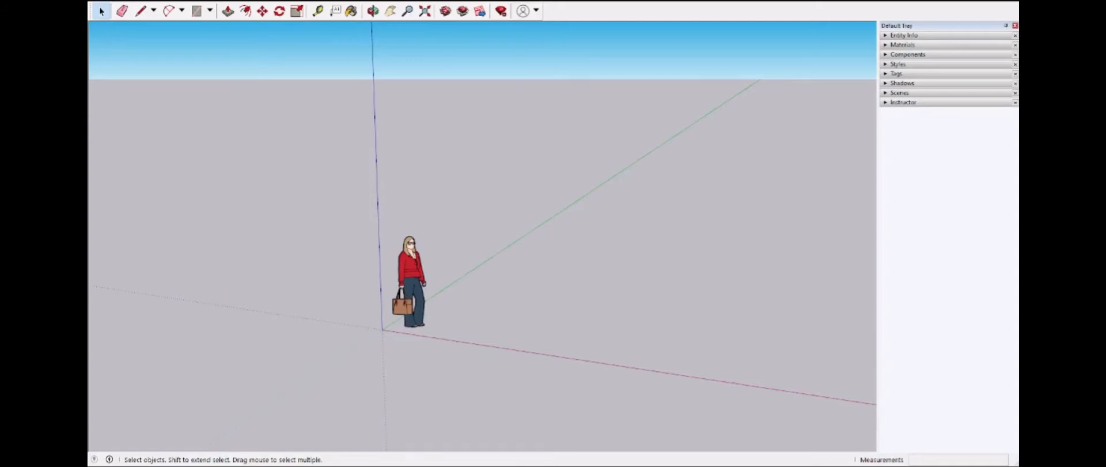
Select and erase the default human figure standing at the origin.
click(411, 276)
click(542, 437)
click(405, 281)
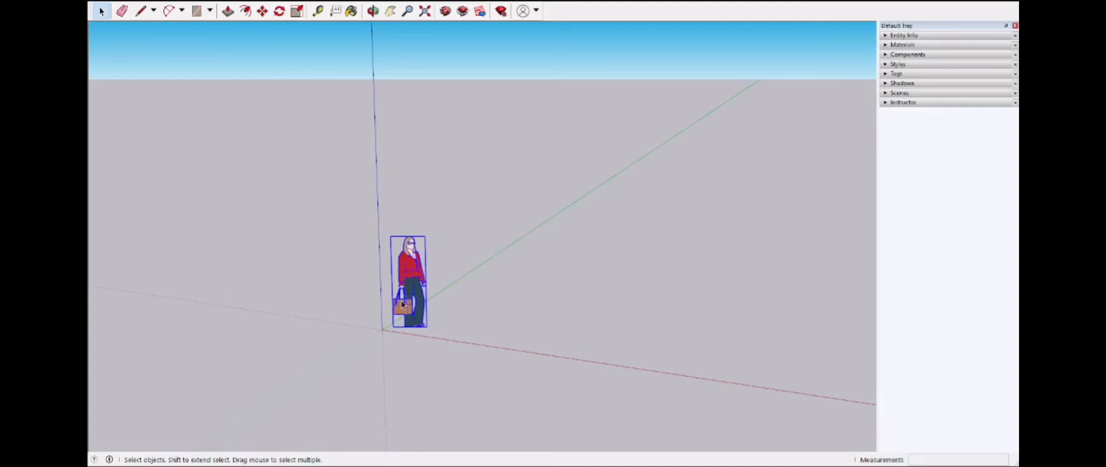
click(121, 10)
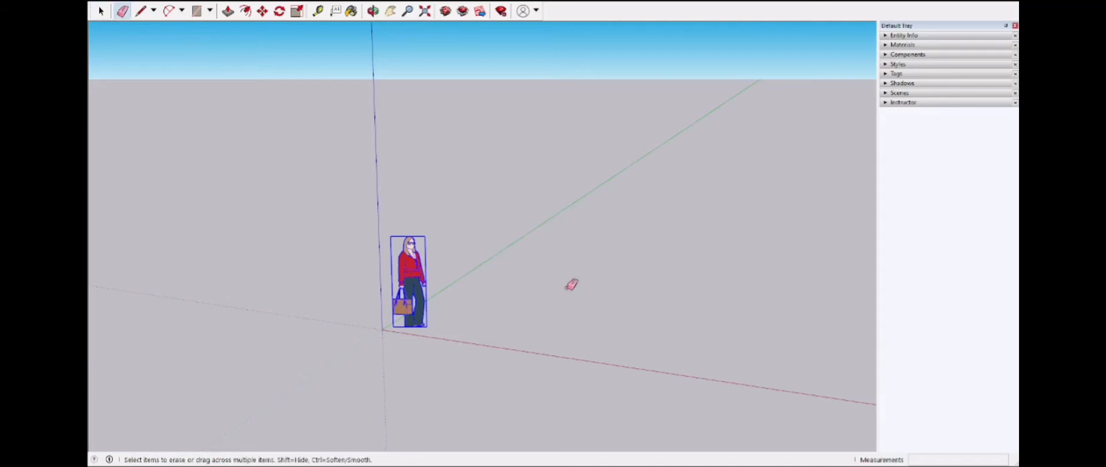
click(404, 275)
click(100, 11)
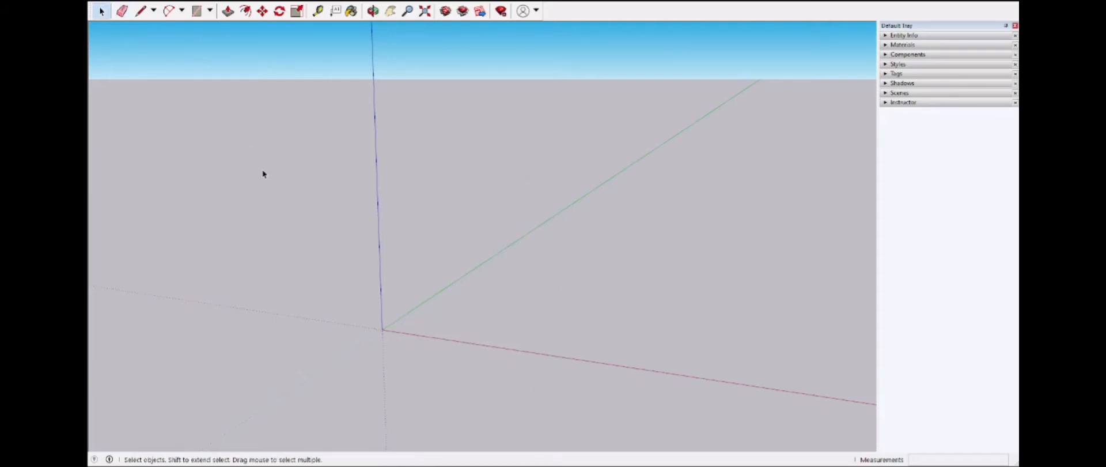
Draw a closed four-sided rectangular face with the Line tool, starting at the origin and following the green and red axes.
middle_drag(262, 169, 273, 173)
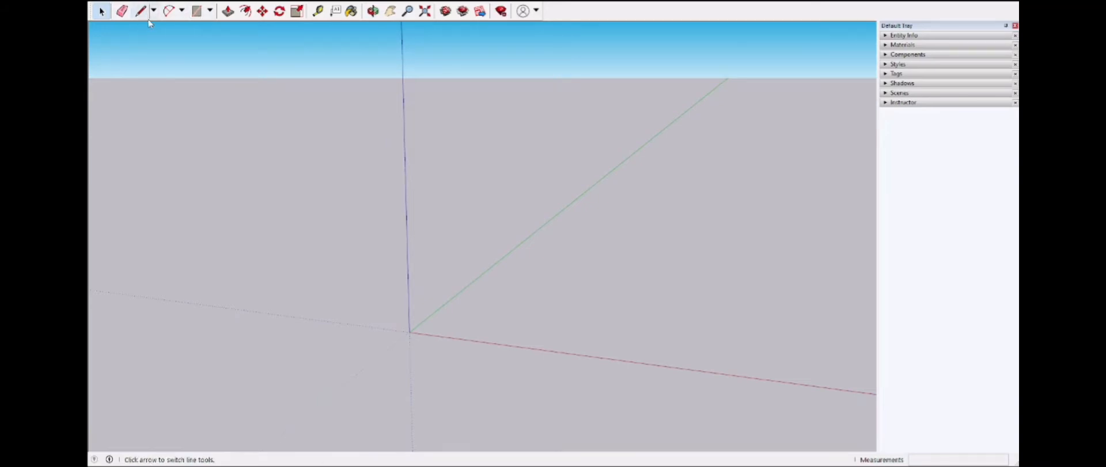
scroll(531, 214, down, 1)
middle_drag(531, 214, 553, 173)
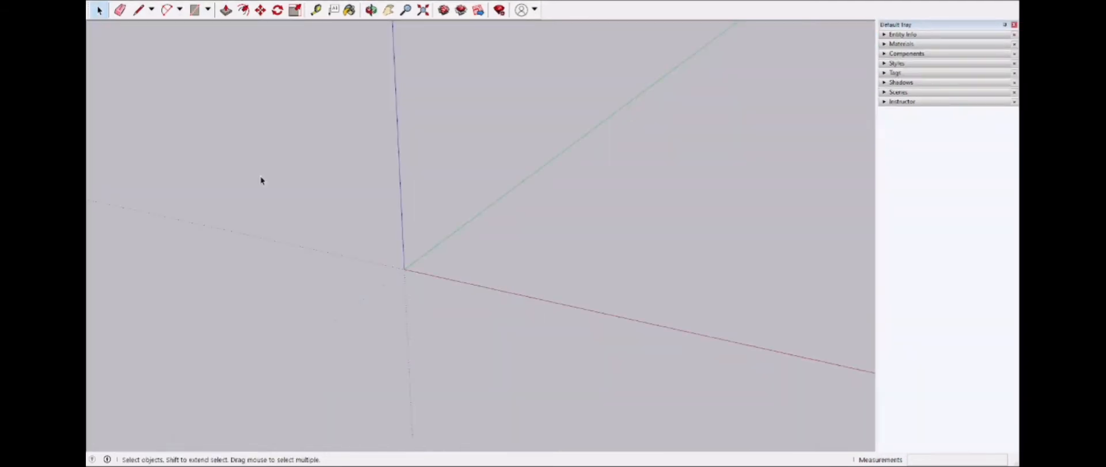
click(138, 10)
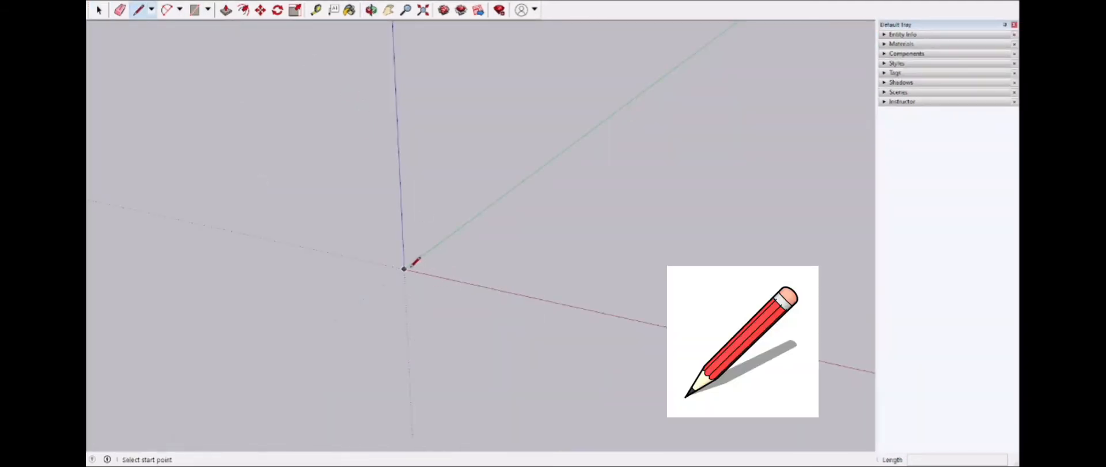
click(404, 269)
click(508, 191)
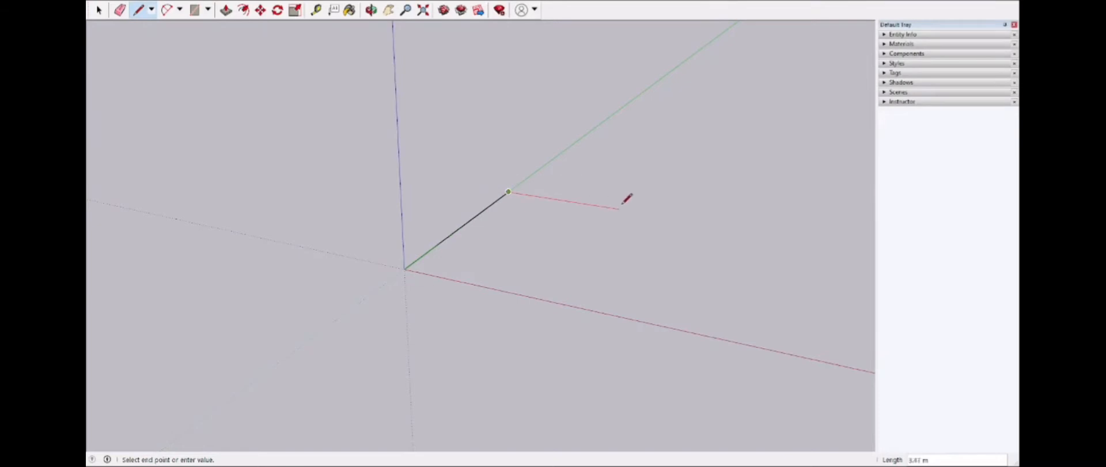
click(659, 215)
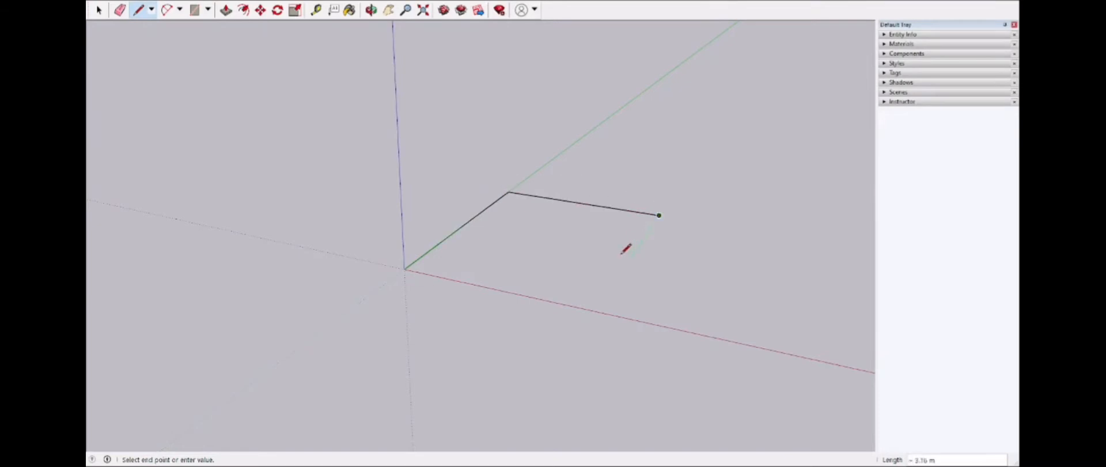
click(595, 311)
click(404, 269)
Draw three connected zigzag lines across the rectangular face, starting at its far corner on the green axis.
mouse_move(521, 178)
middle_down()
mouse_move(571, 219)
mouse_move(552, 236)
middle_up()
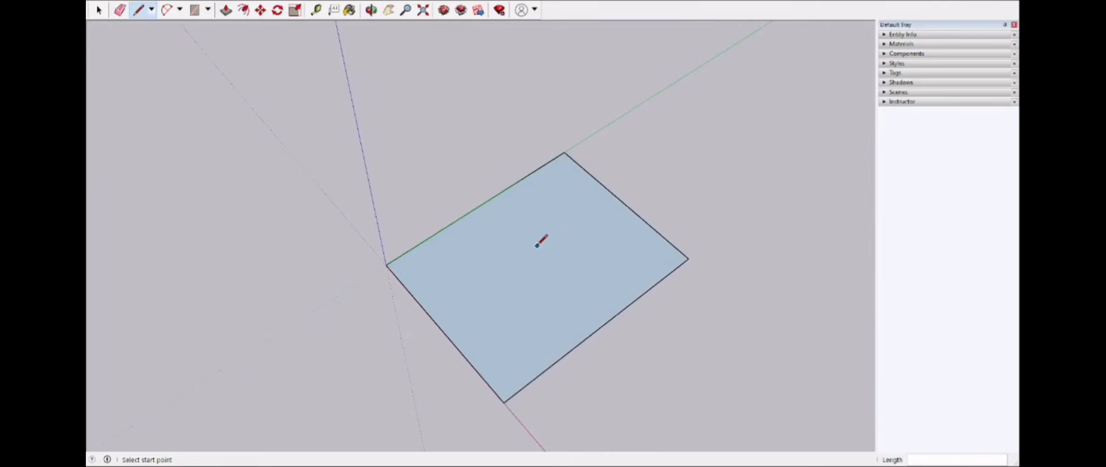
click(564, 151)
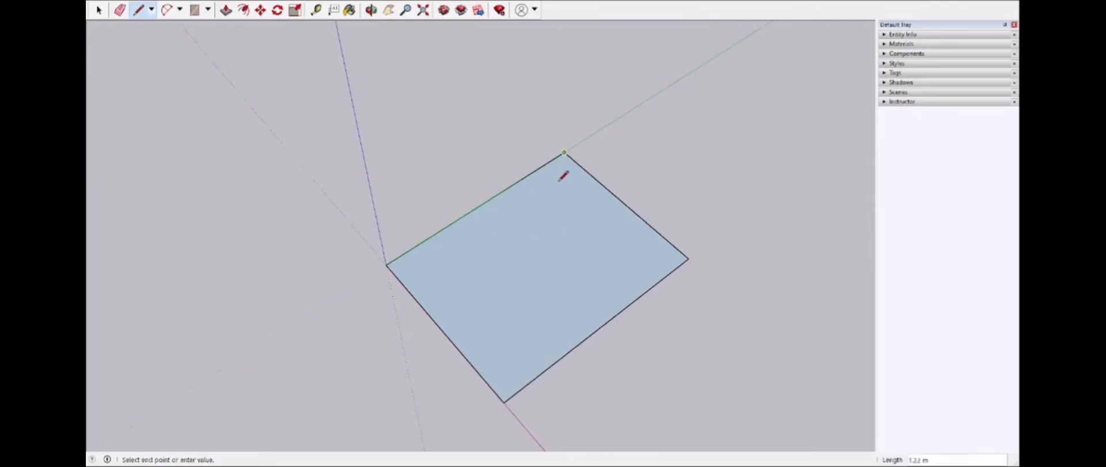
click(593, 333)
click(593, 331)
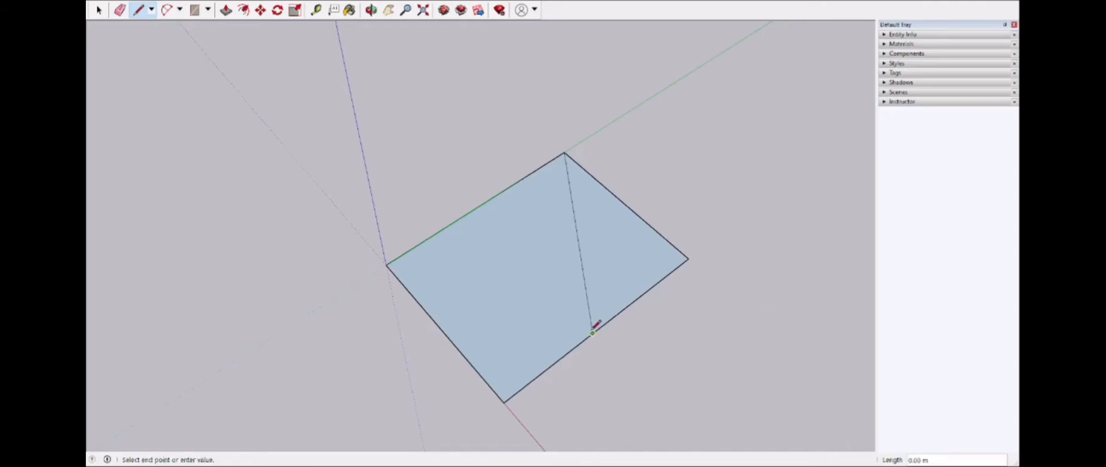
click(464, 219)
click(461, 218)
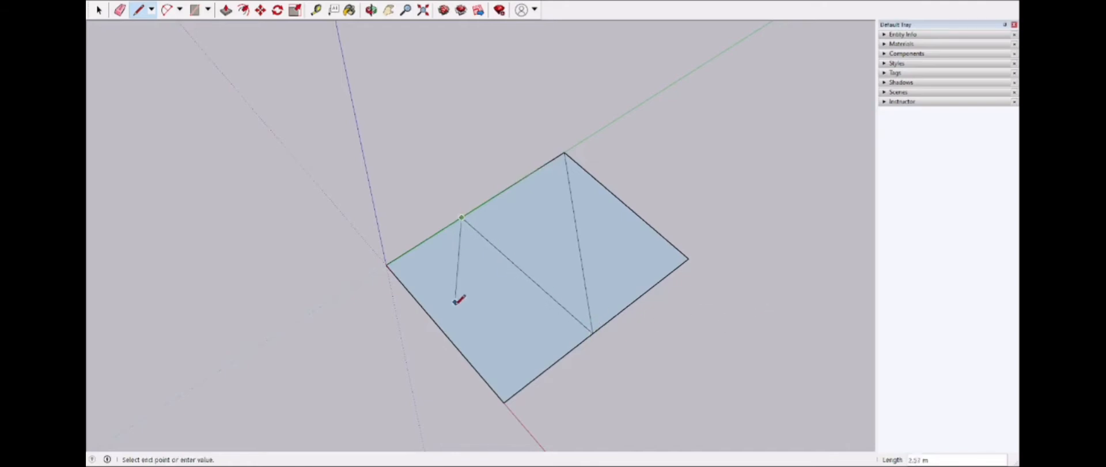
click(455, 344)
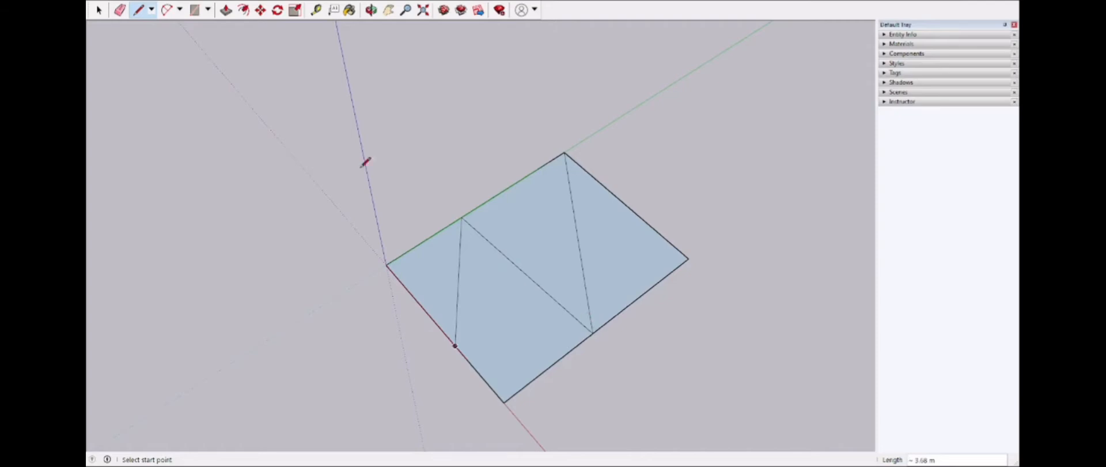
Erase the three zigzag lines that divide the rectangular face.
click(118, 9)
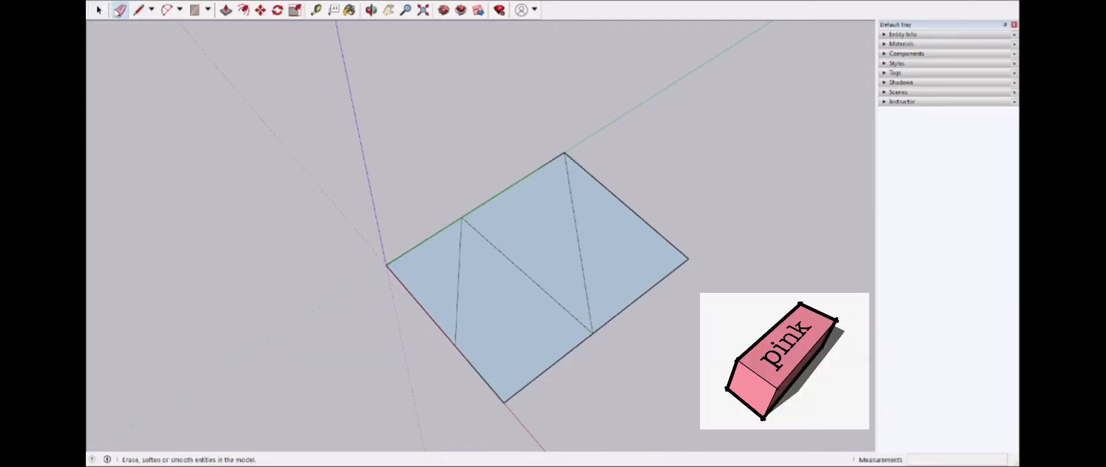
click(460, 242)
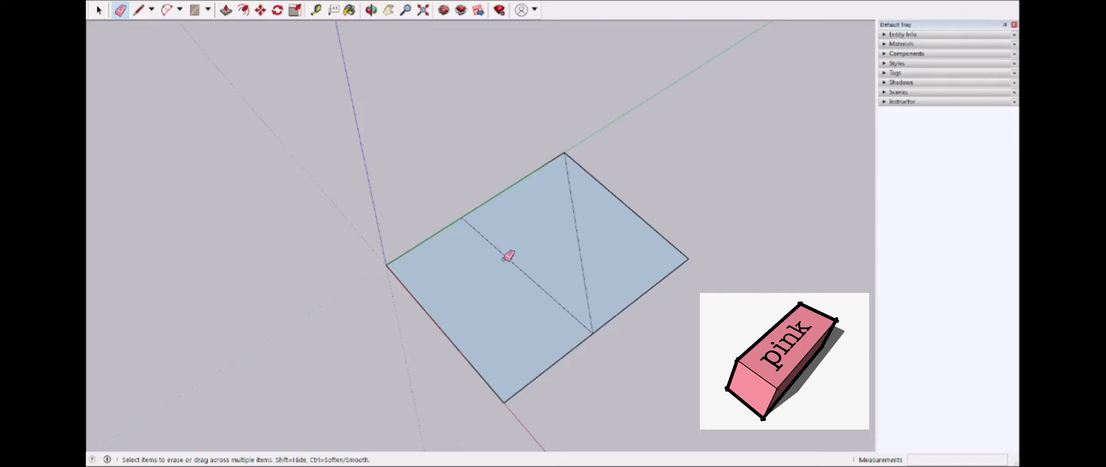
click(507, 256)
click(577, 233)
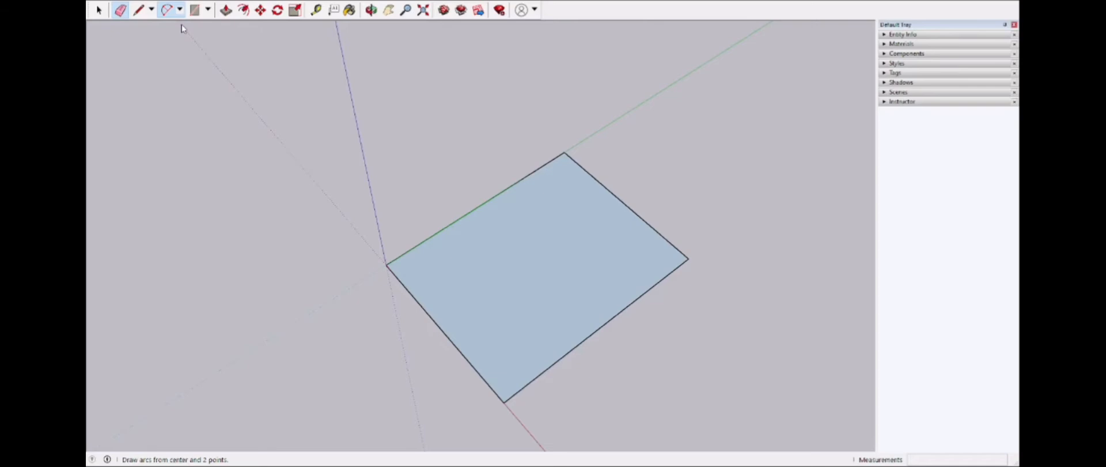
Draw a 180-degree arc centred on the rectangle's corner opposite the origin, and close it with a line from its free end to that corner.
click(167, 10)
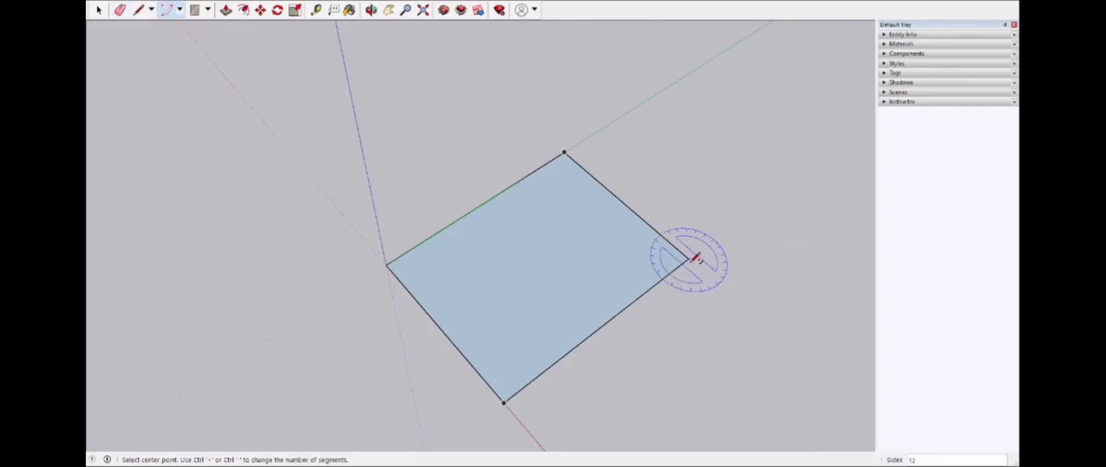
click(689, 259)
click(747, 213)
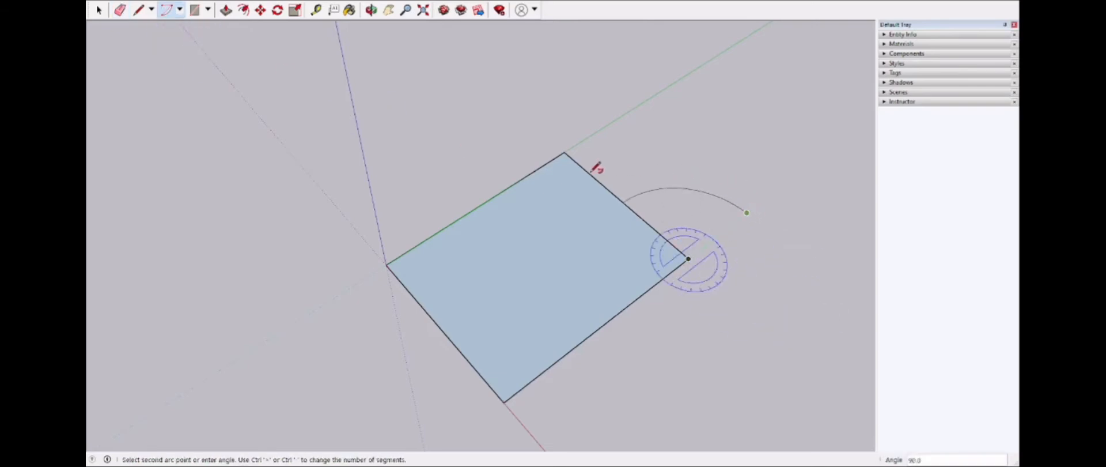
click(551, 354)
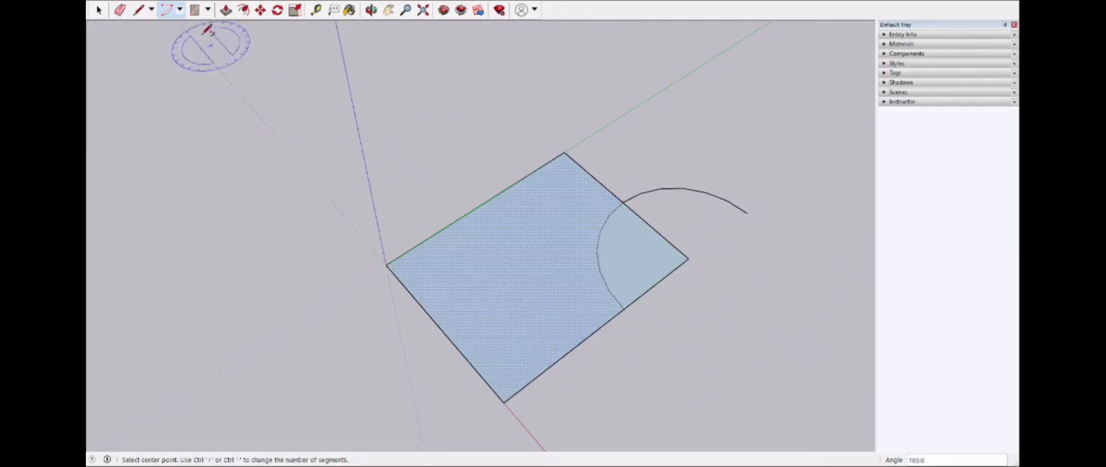
click(138, 9)
click(747, 213)
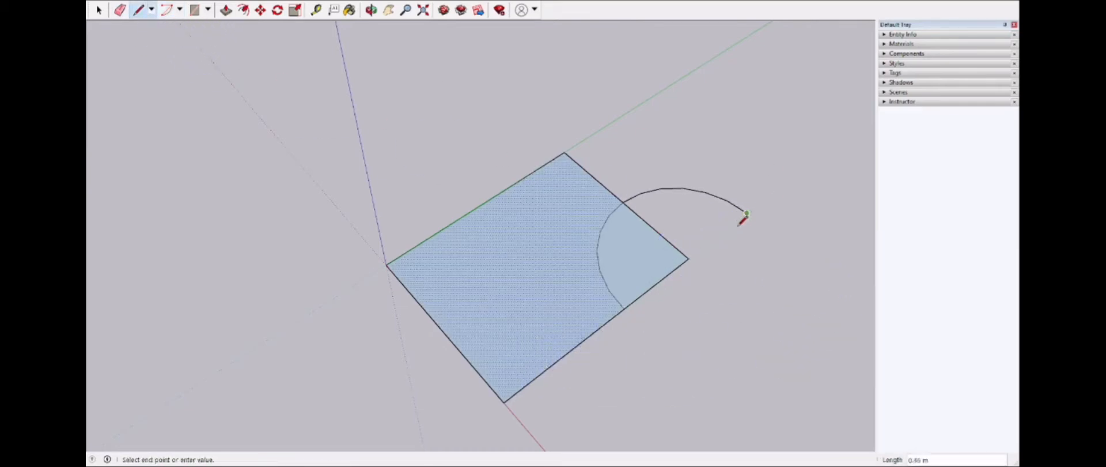
click(689, 258)
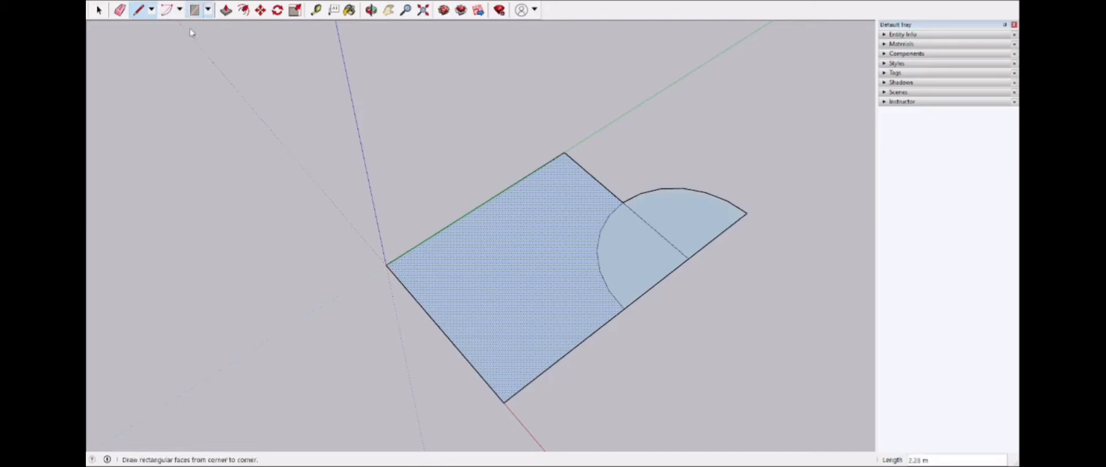
Draw a two-point arc from the rectangle's green-axis corner to the half circle's outer end, with a bulge of about 1.25 m.
click(168, 9)
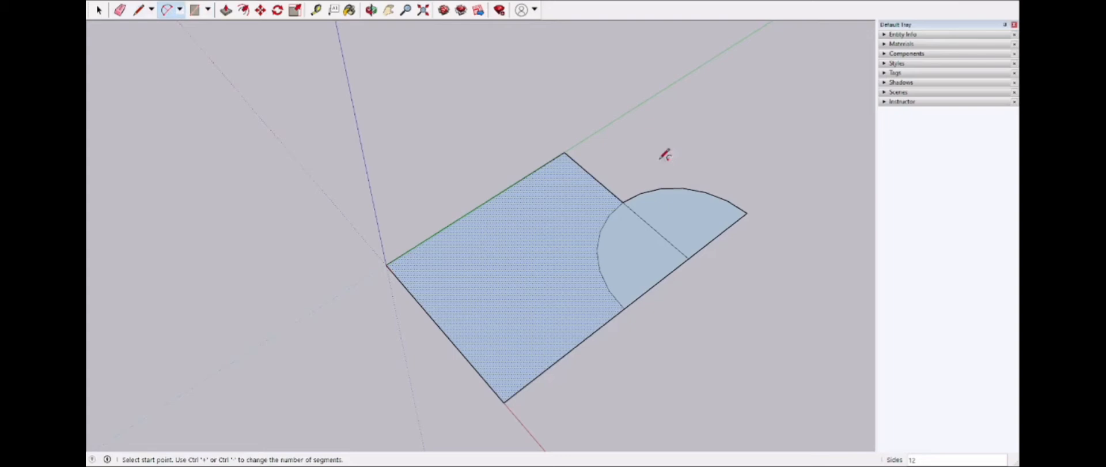
click(564, 153)
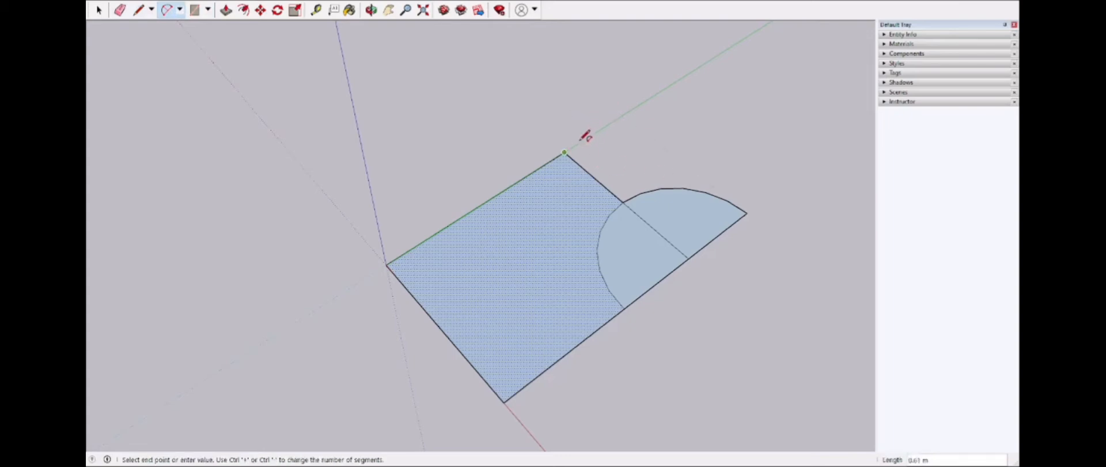
click(746, 213)
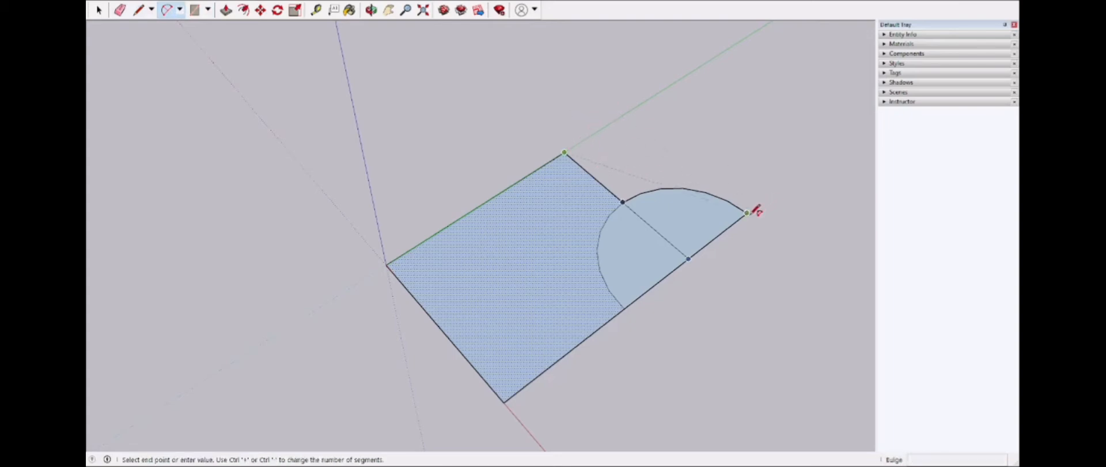
middle_drag(758, 165, 732, 236)
click(759, 273)
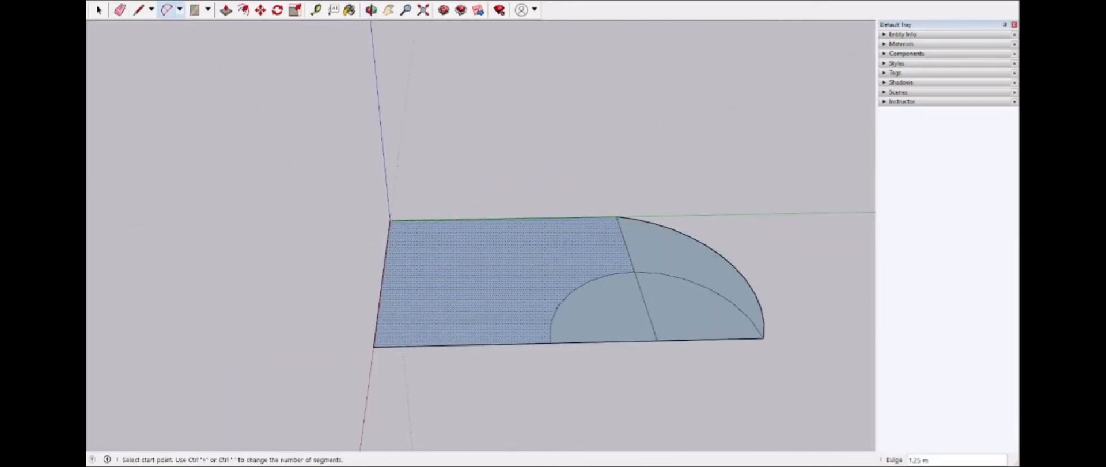
key(space)
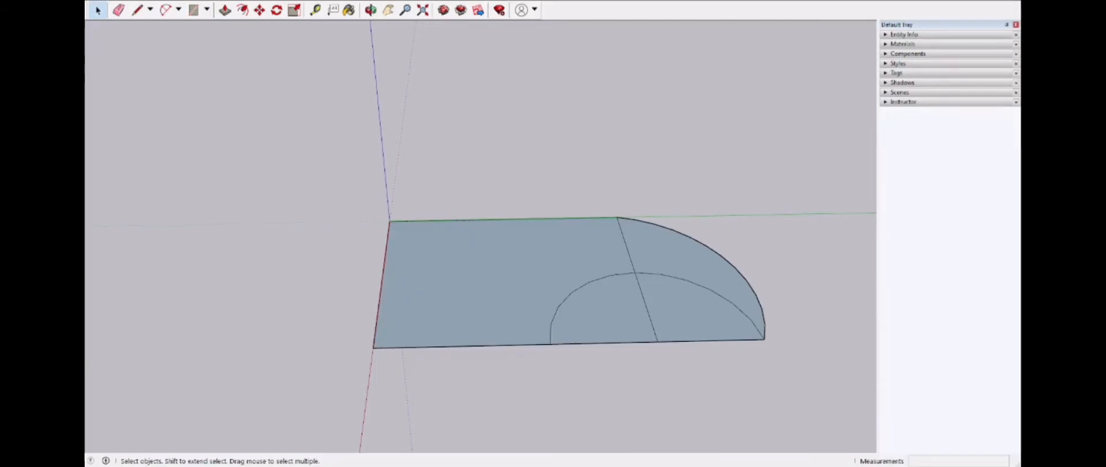
Push/Pull the quarter-circle face inside the rectangle into a tall block and the quarter-circle outside it to about 2.49 m.
click(230, 12)
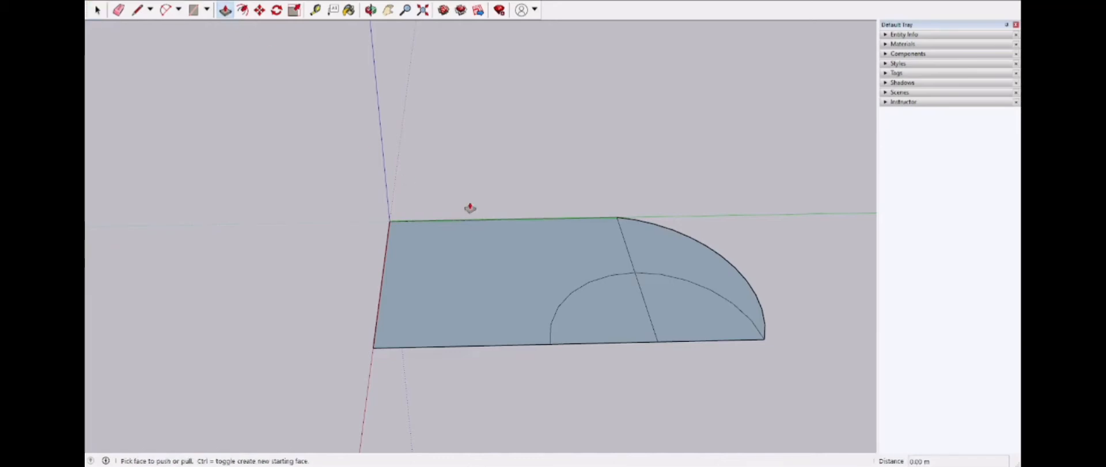
click(605, 314)
middle_drag(666, 136, 414, 163)
click(797, 131)
click(560, 385)
click(521, 278)
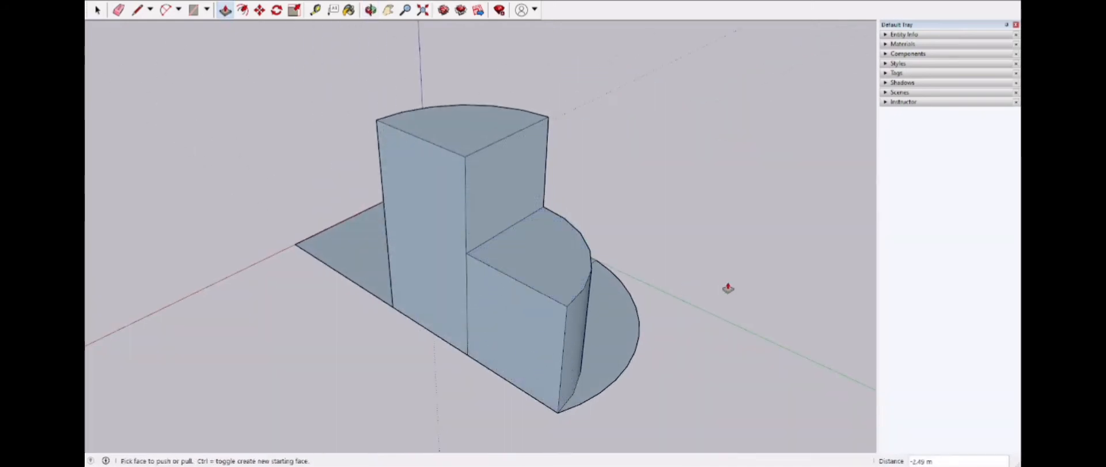
Push/Pull the outer curved face up about 1.18 m and the remaining rectangular face above the tallest quarter-circle block.
middle_drag(729, 288, 489, 273)
click(555, 409)
click(557, 364)
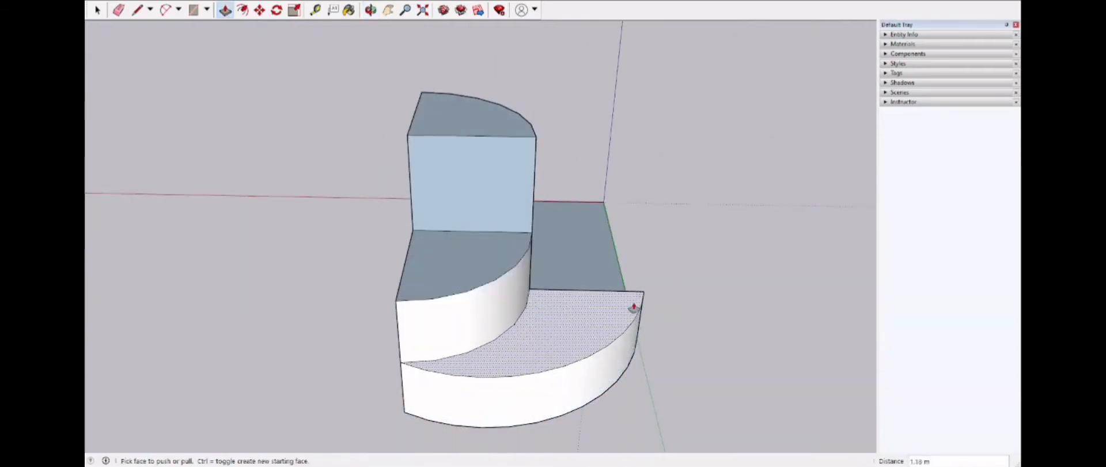
mouse_move(637, 308)
middle_down()
mouse_move(494, 281)
mouse_move(588, 410)
middle_up()
click(718, 397)
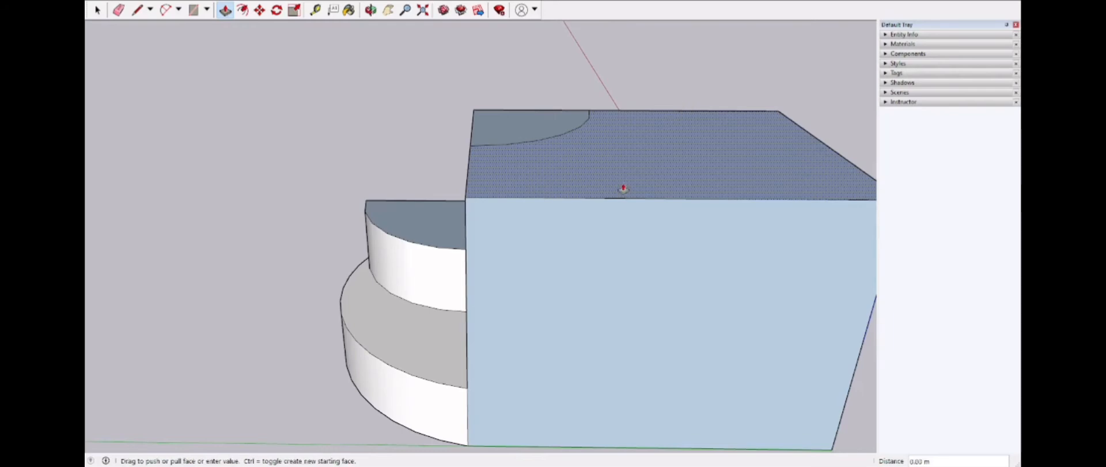
click(637, 122)
Select the entire stepped solid and move it across the ground away from the origin, gripping its lower outer corner.
middle_drag(420, 171, 810, 171)
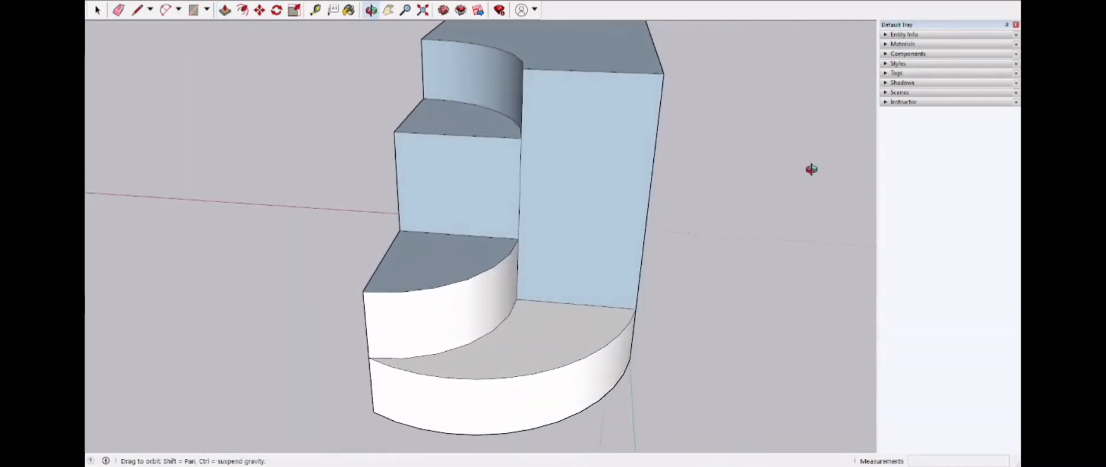
scroll(424, 256, down, 3)
middle_drag(420, 250, 676, 246)
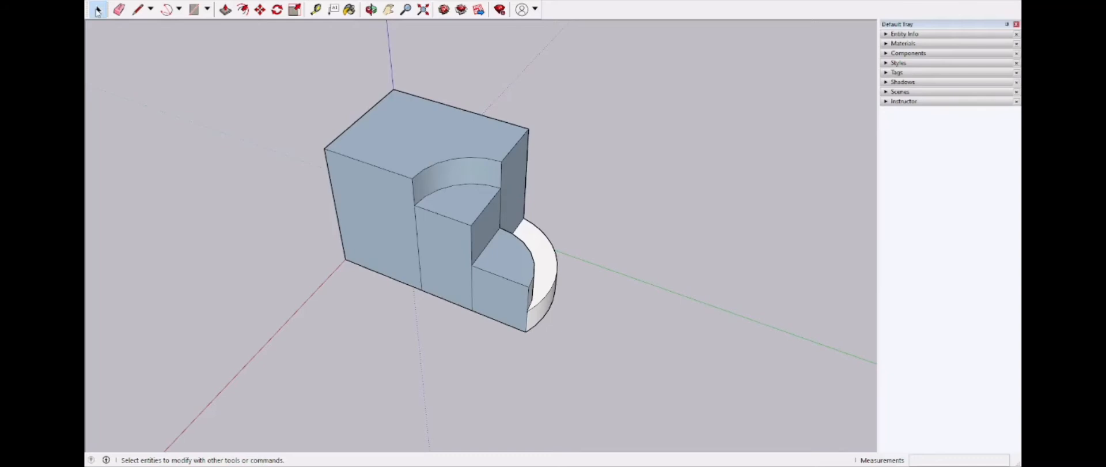
drag(264, 62, 667, 379)
middle_drag(339, 199, 397, 194)
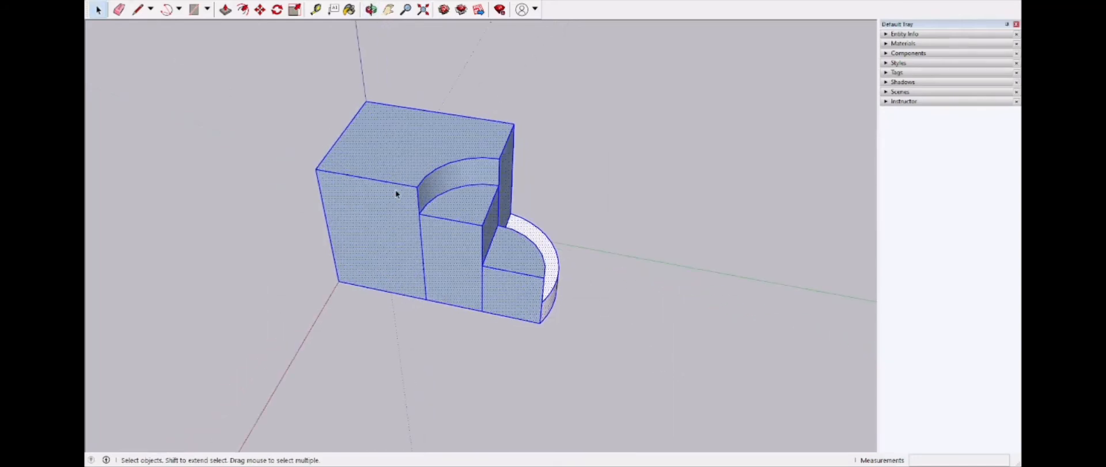
click(260, 9)
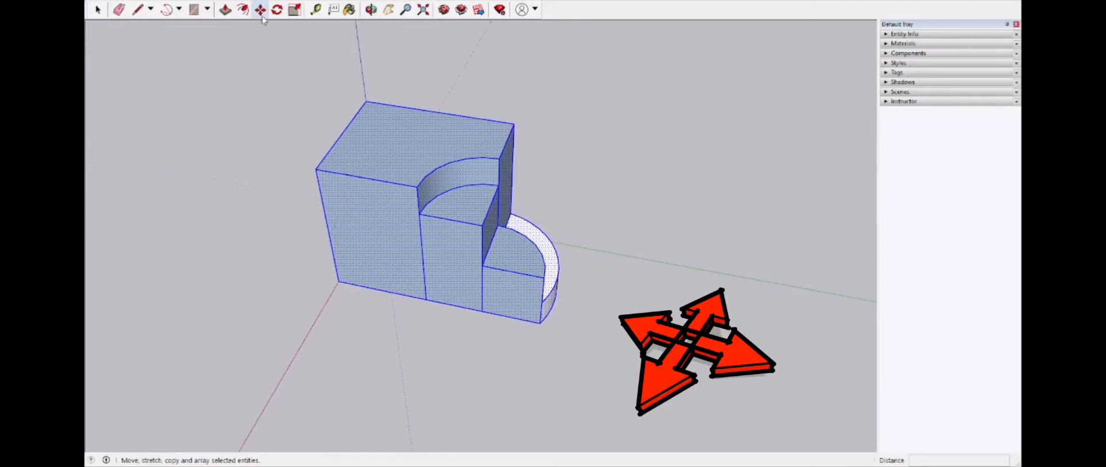
click(540, 323)
click(668, 392)
middle_drag(669, 392, 356, 249)
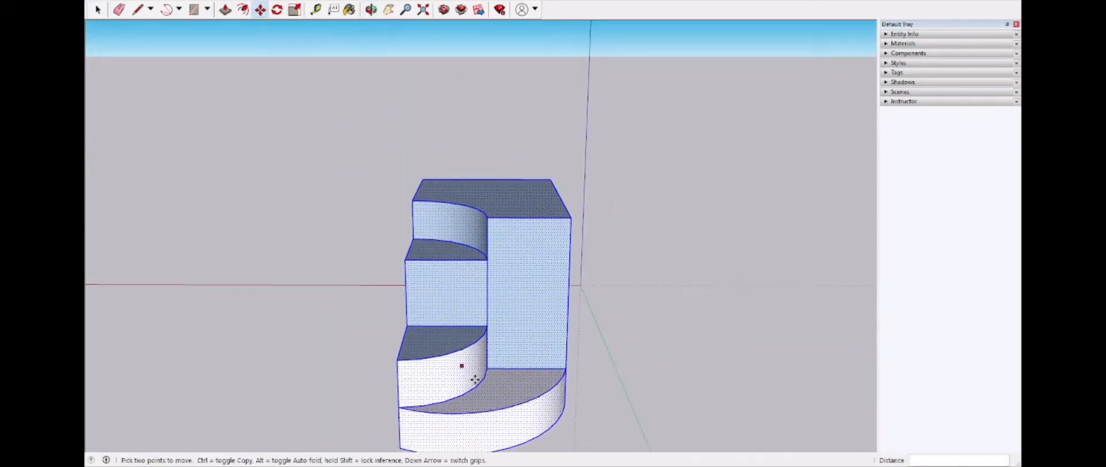
Move the selected stepped solid towards the origin by its curved step's upper corner, and pick its lower outer corner as a grip point.
click(567, 377)
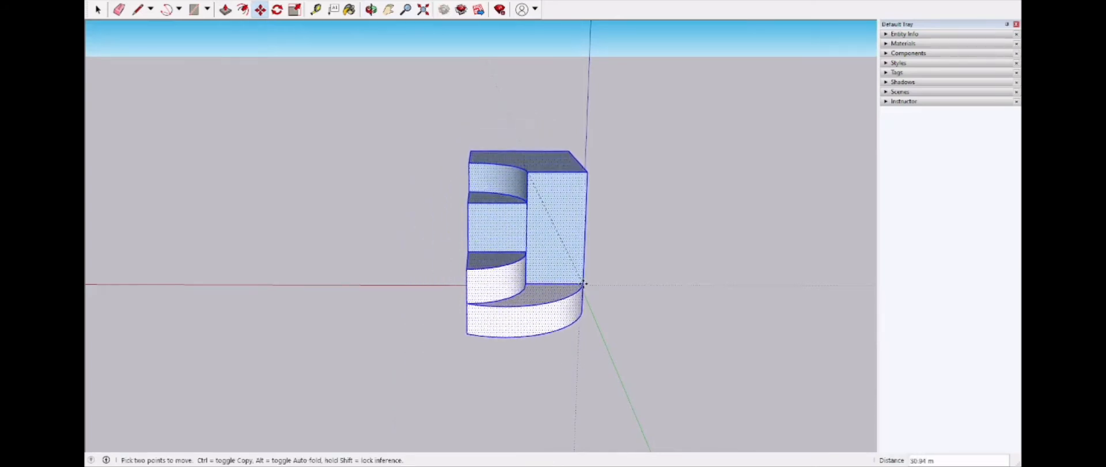
click(565, 369)
middle_drag(240, 233, 195, 314)
middle_drag(277, 326, 304, 366)
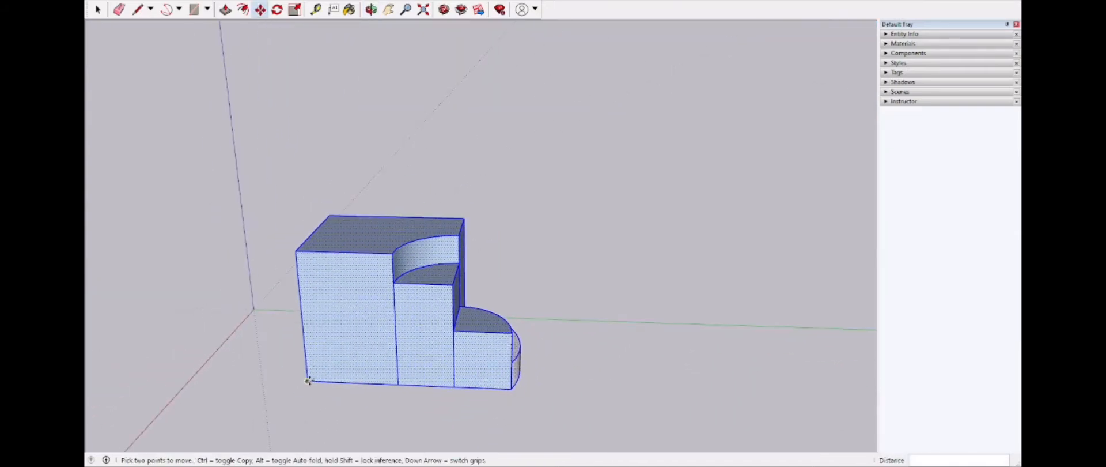
click(309, 380)
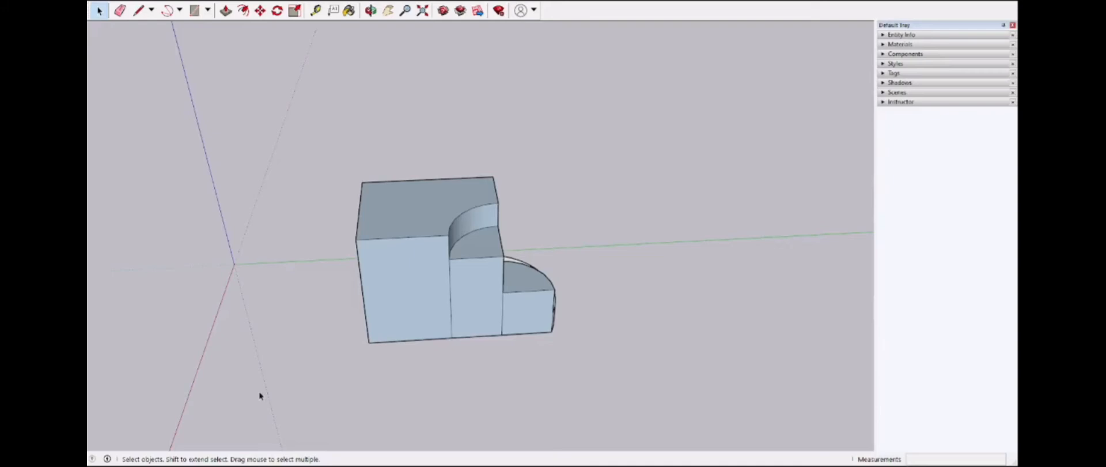
Select the entire stepped solid and try rotating it in the ground plane about its lower outer corner.
drag(281, 116, 785, 434)
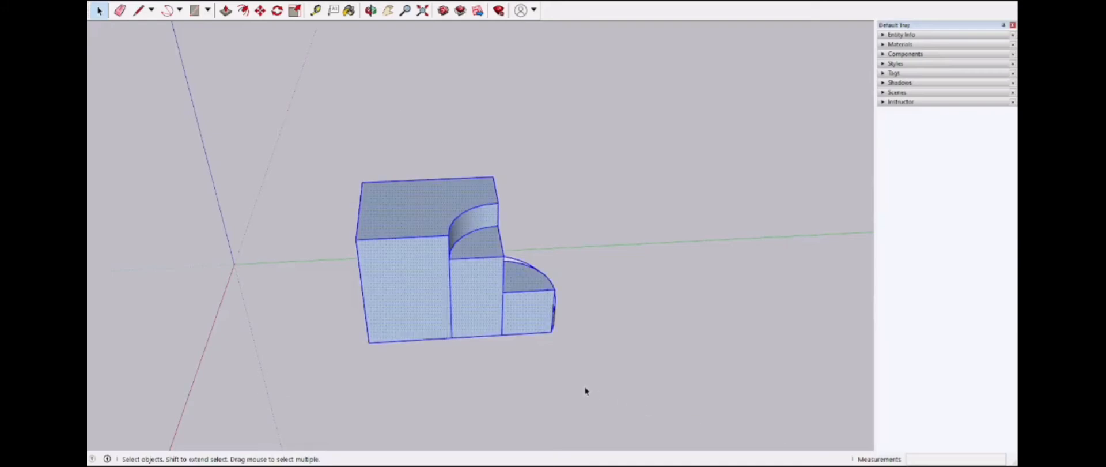
click(274, 14)
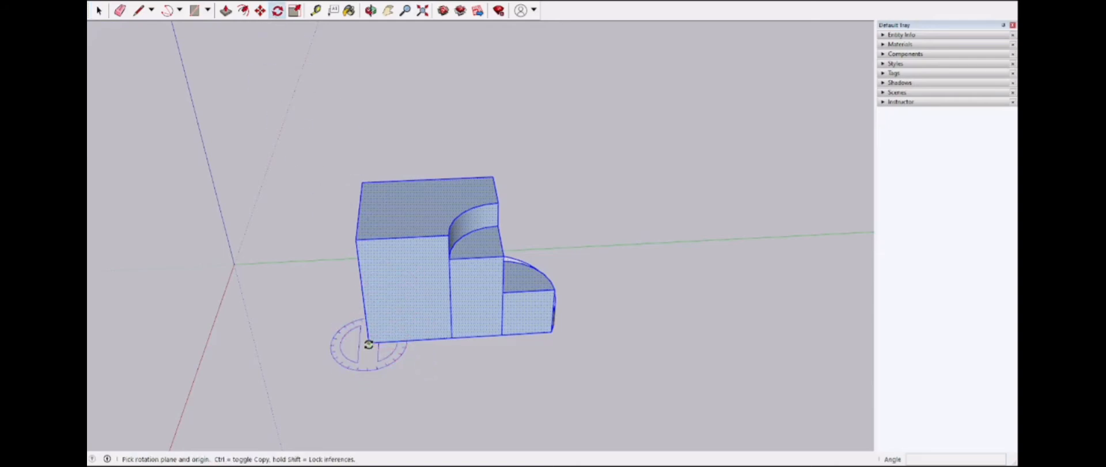
middle_drag(367, 344, 477, 353)
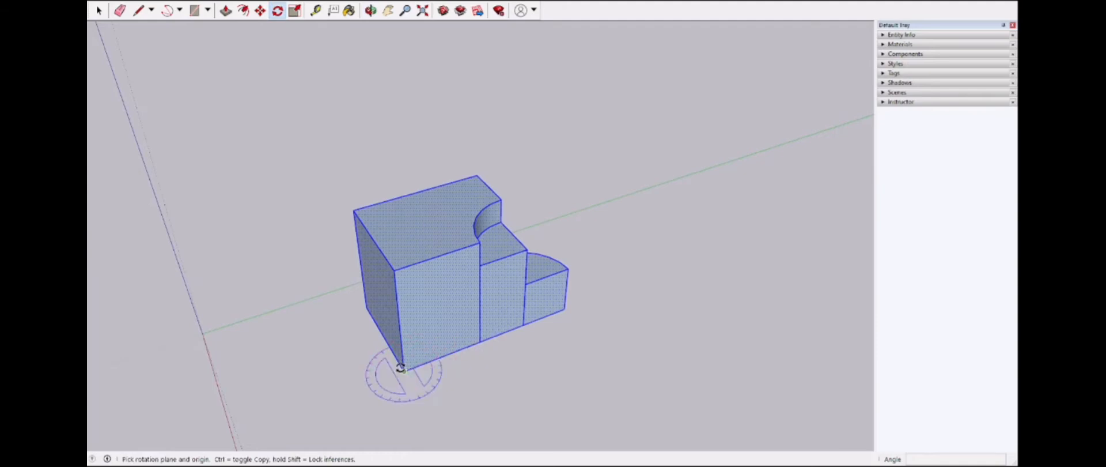
middle_drag(404, 367, 358, 341)
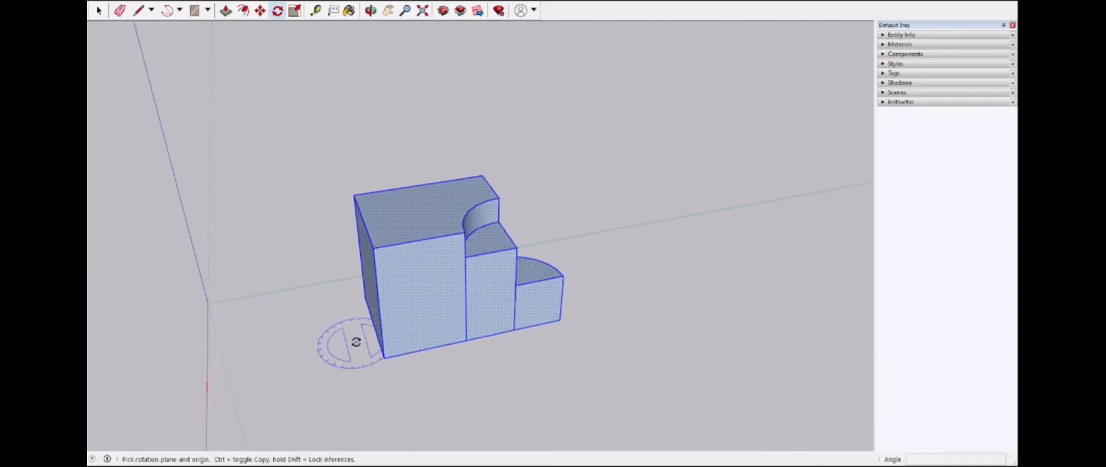
click(386, 359)
click(622, 309)
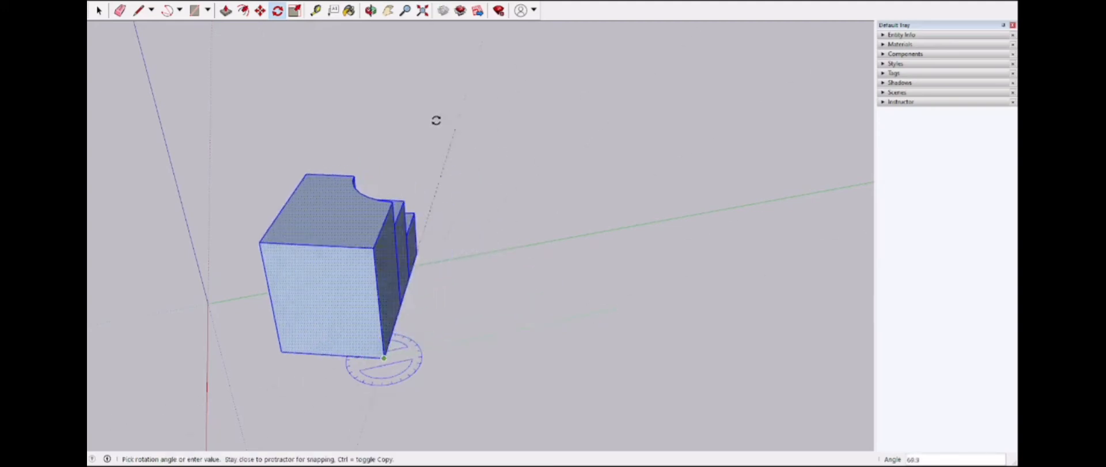
click(786, 289)
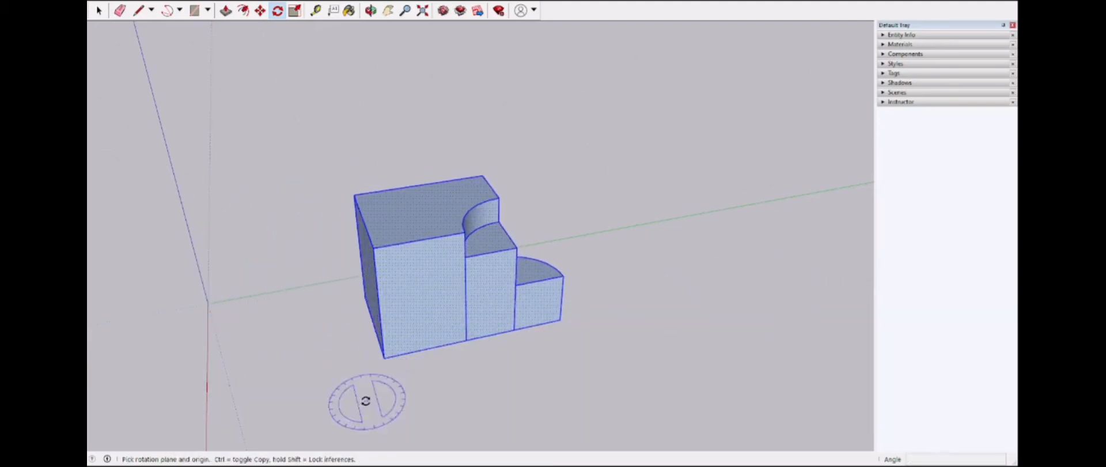
Try tilting the solid about its lower corner with the rotation plane perpendicular to the green axis.
middle_drag(380, 376, 593, 318)
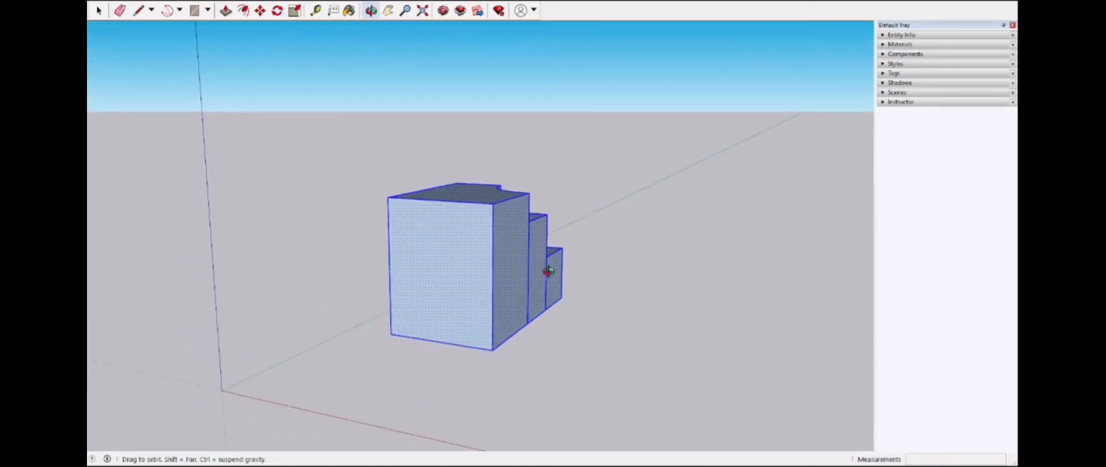
click(602, 323)
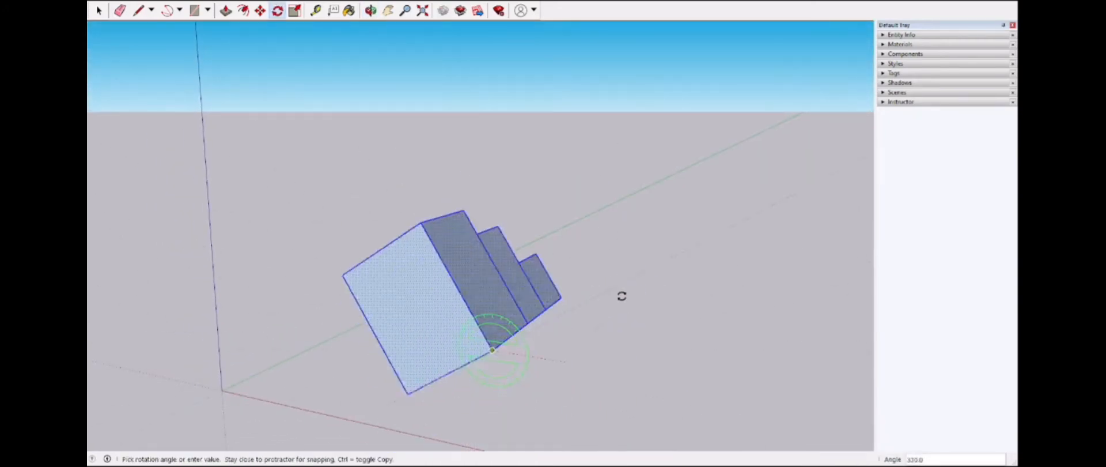
key(Escape)
middle_drag(654, 355, 440, 368)
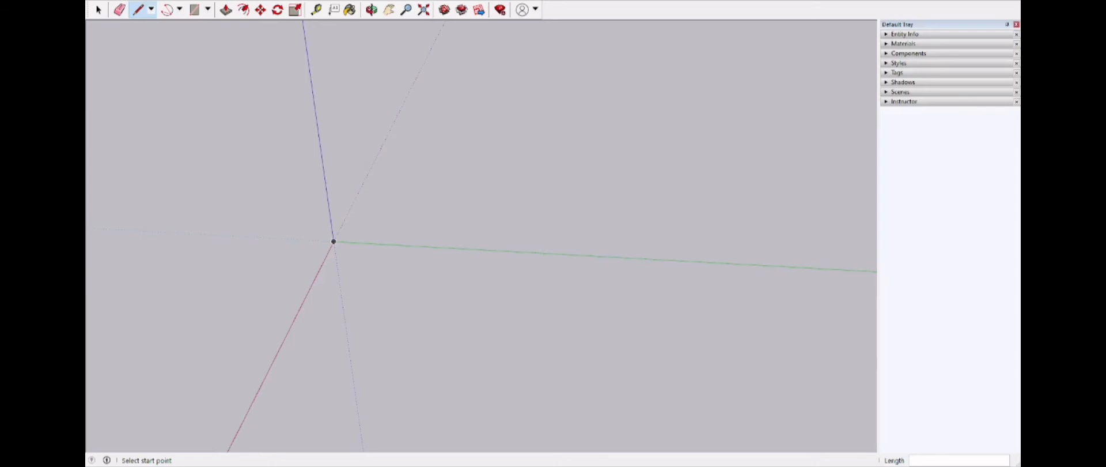
Draw a closed triangle from the origin with corners on the green and red axes, its red-axis edge about 20.53 m long.
click(334, 241)
click(570, 254)
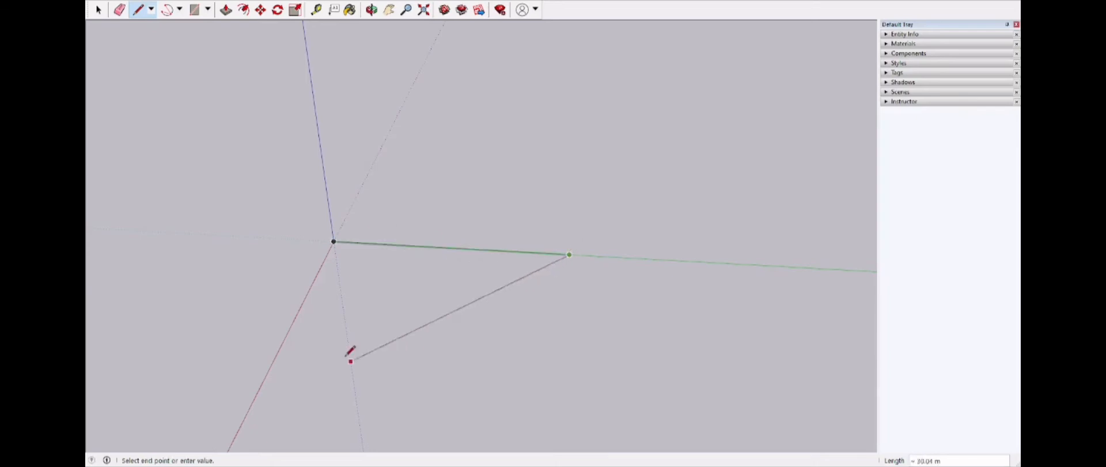
click(265, 376)
click(333, 242)
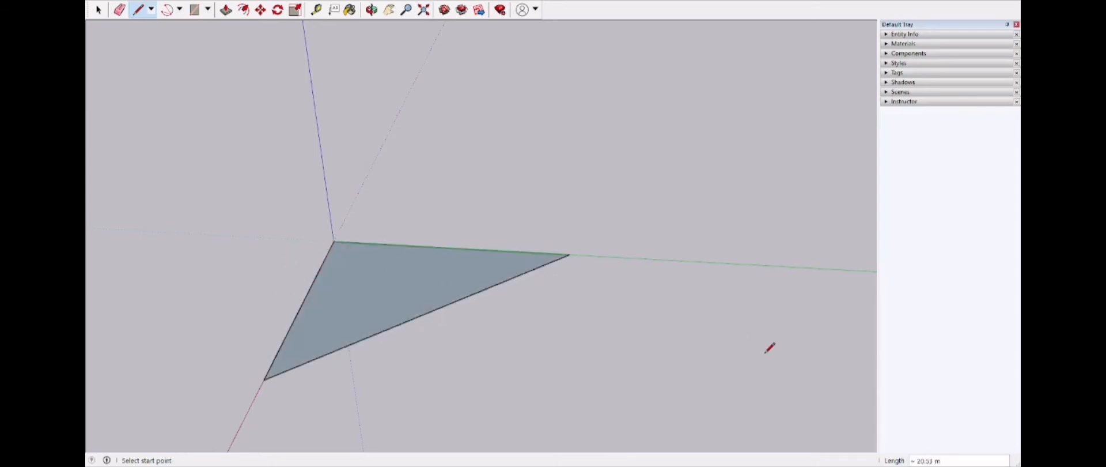
Try drawing a line from the blue axis alongside the triangle's green-axis edge, and undo it.
middle_drag(403, 200, 361, 329)
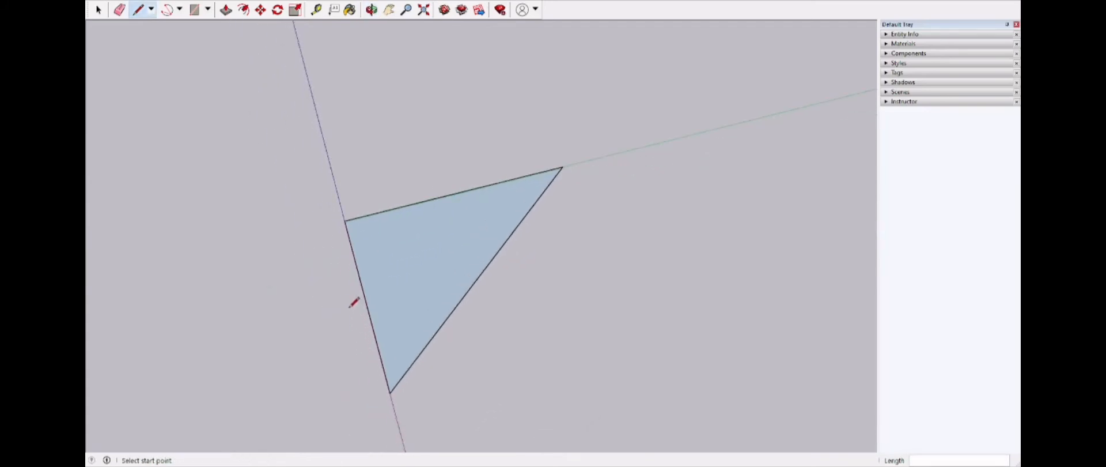
click(341, 209)
click(600, 148)
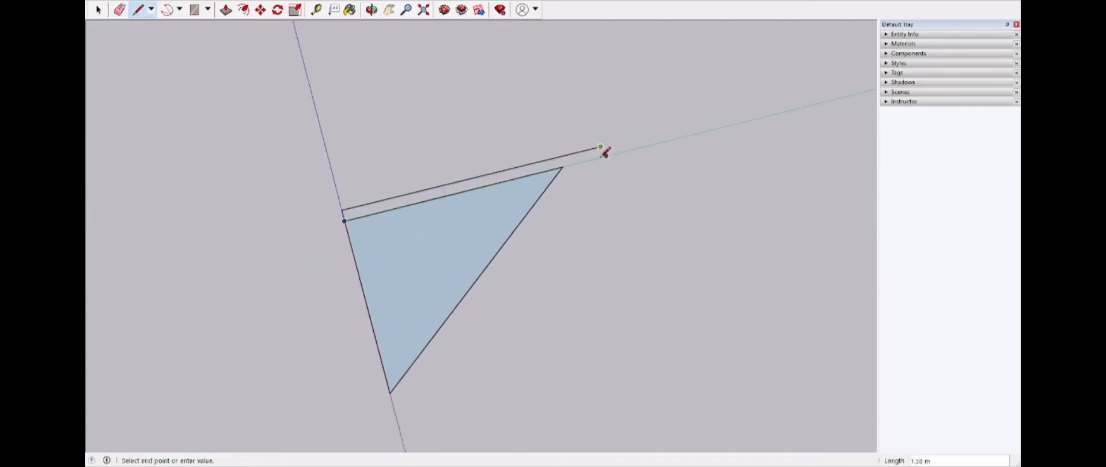
key(Escape)
key(ctrl+z)
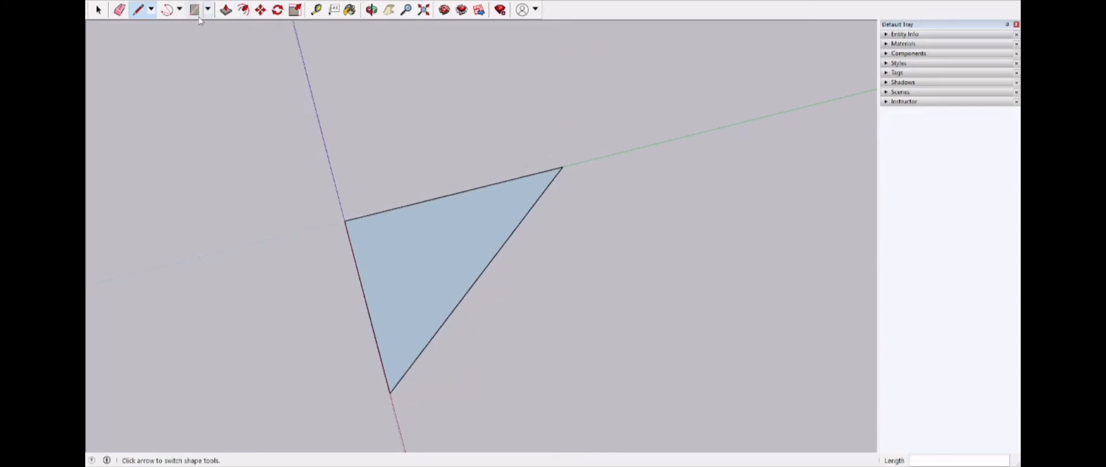
Offset the triangle's edges outward by 0.3 m to form a thin border around the face.
click(248, 9)
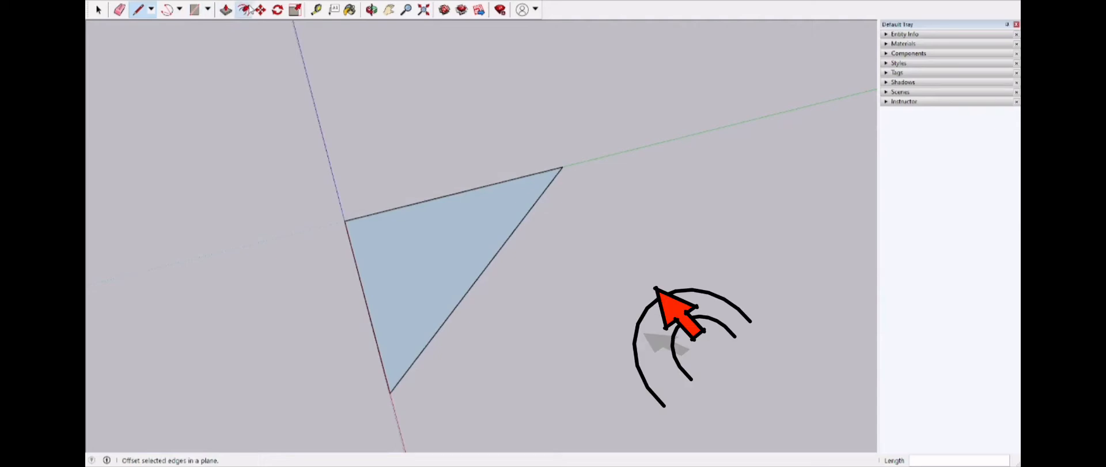
click(441, 248)
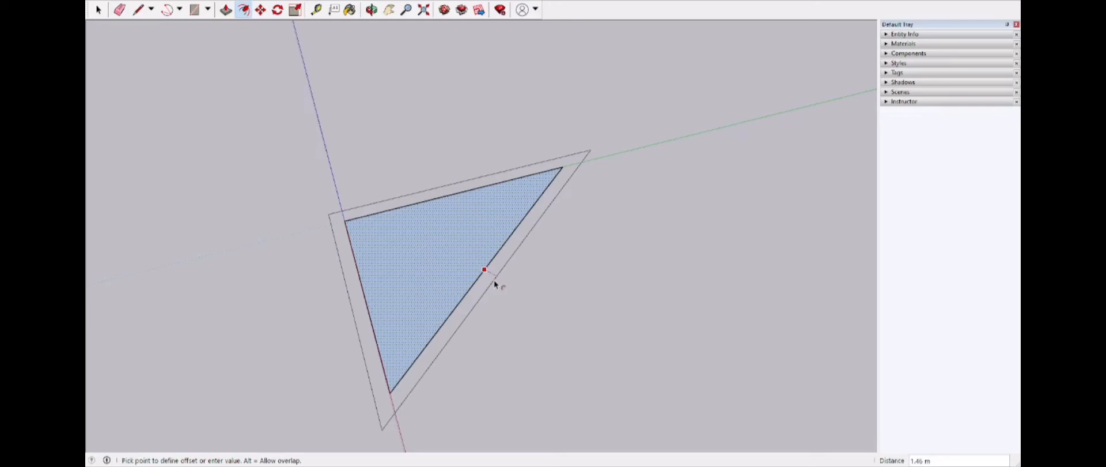
text(0.3)
key(Return)
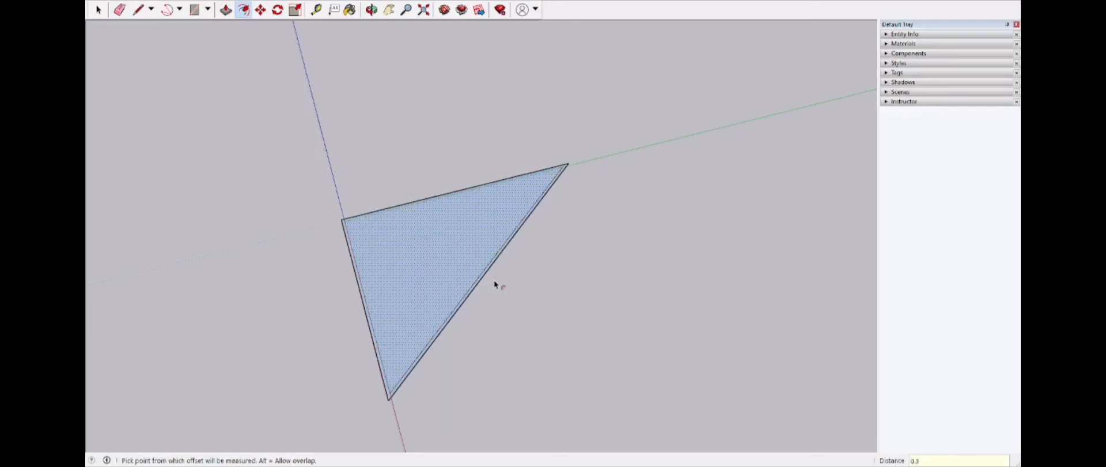
scroll(389, 261, up, 3)
scroll(536, 340, down, 2)
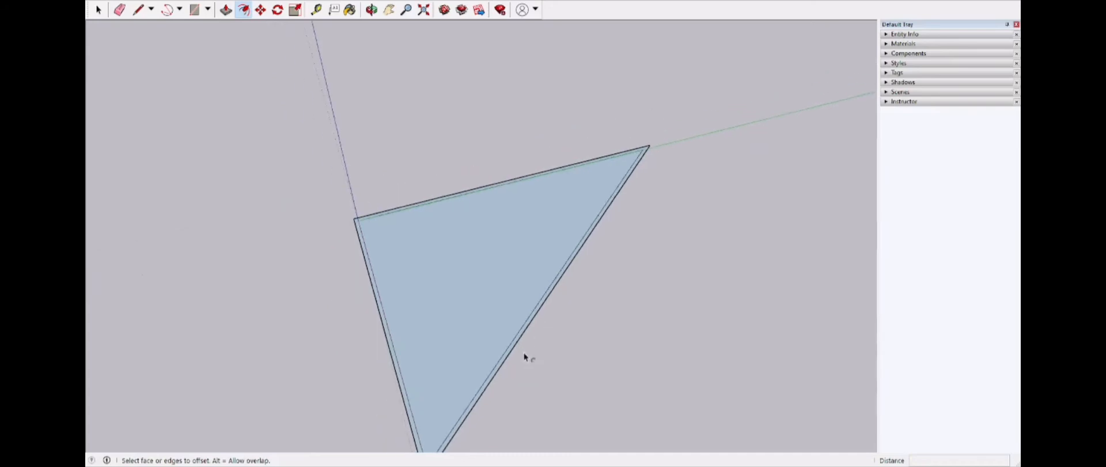
click(490, 360)
scroll(493, 342, up, 3)
Push/Pull the thin border face upward to form tall walls around the triangular floor.
key(p)
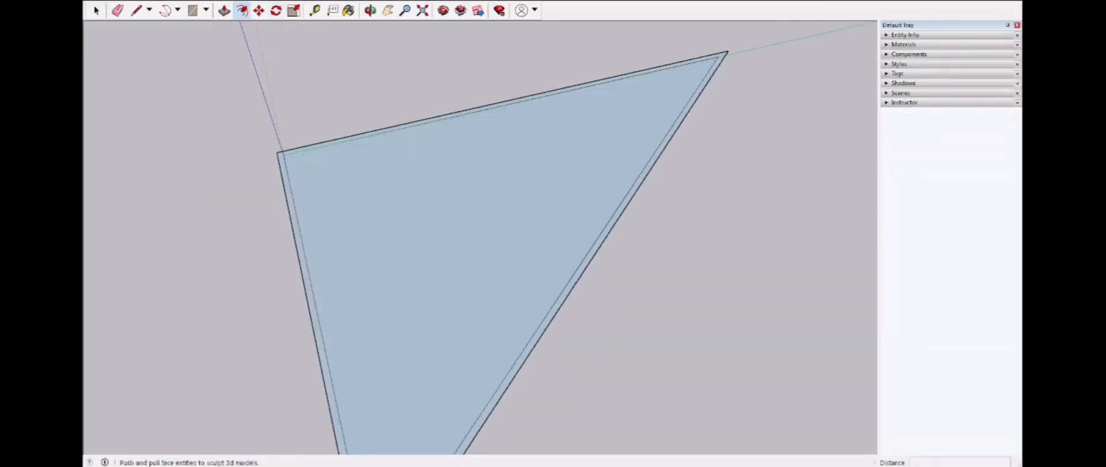
scroll(593, 249, down, 2)
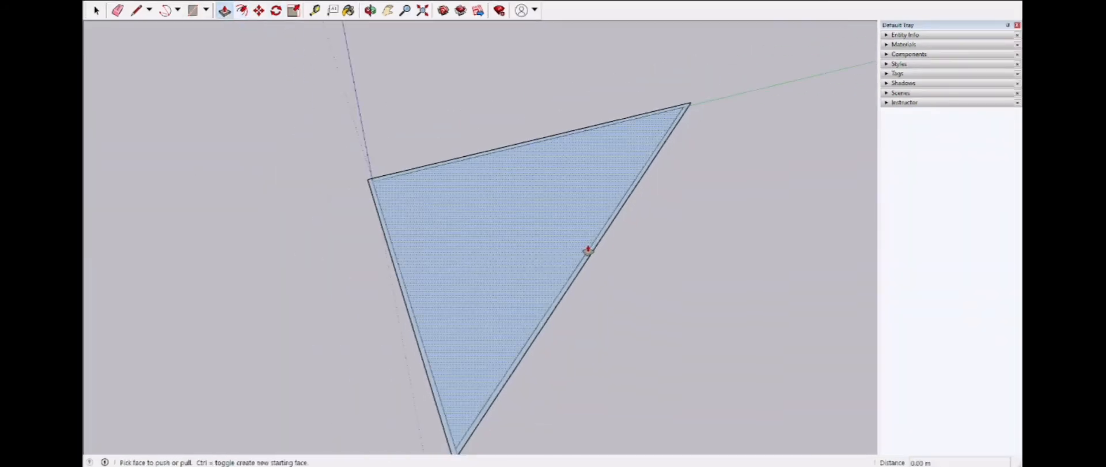
click(589, 256)
scroll(590, 256, down, 1)
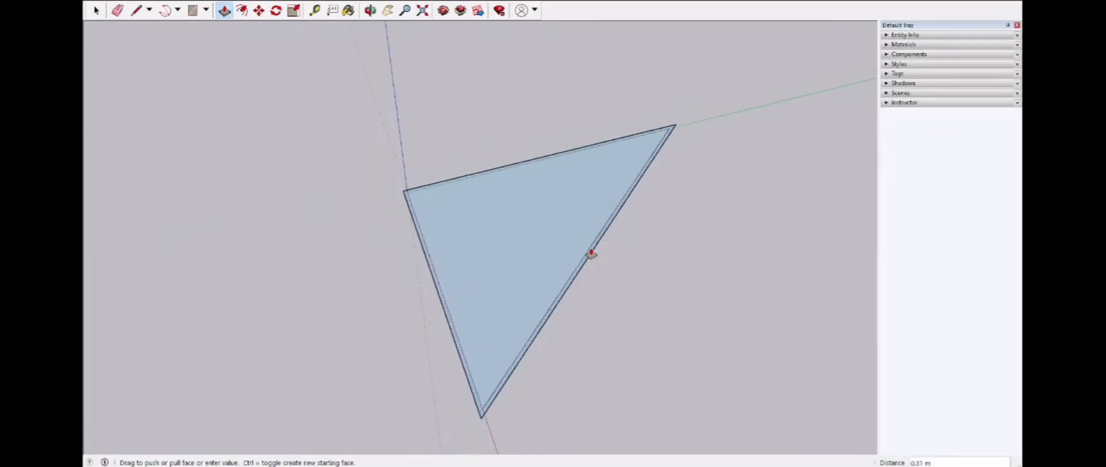
click(596, 143)
middle_drag(767, 117, 511, 117)
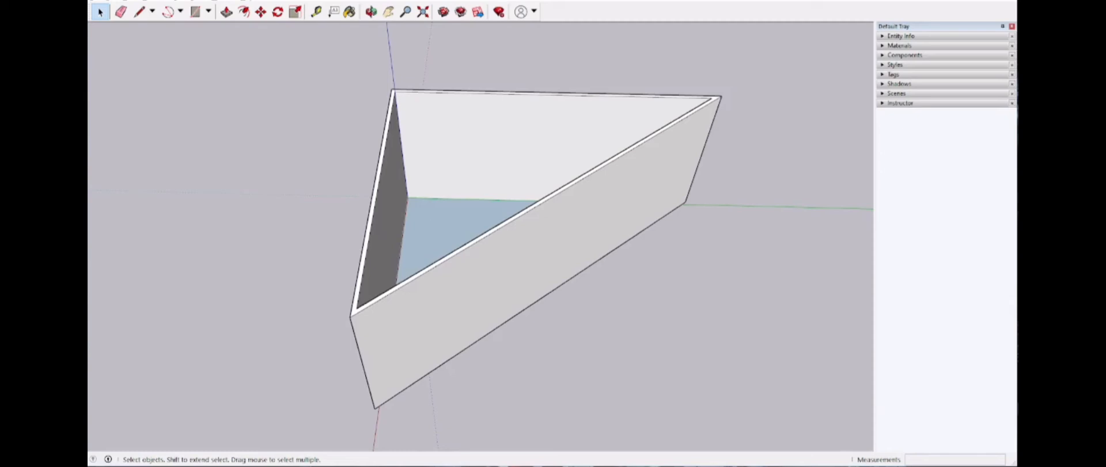
Open the Shortcuts preferences and examine the list of functions available for keyboard shortcuts.
click(225, 1)
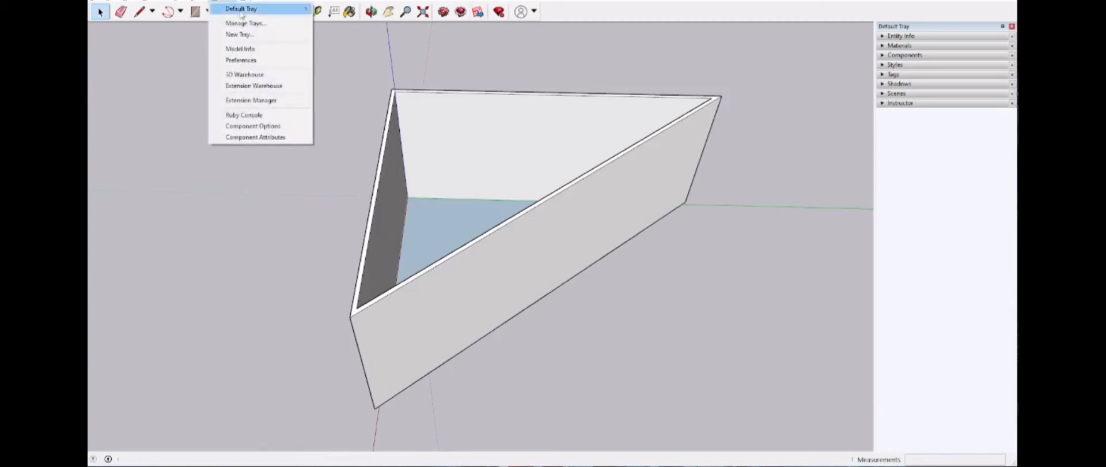
click(240, 62)
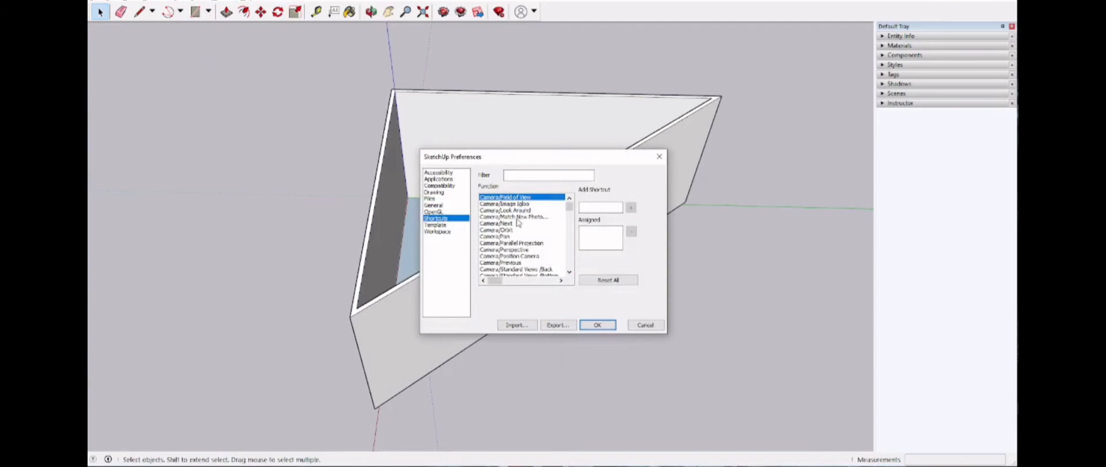
scroll(517, 223, down, 12)
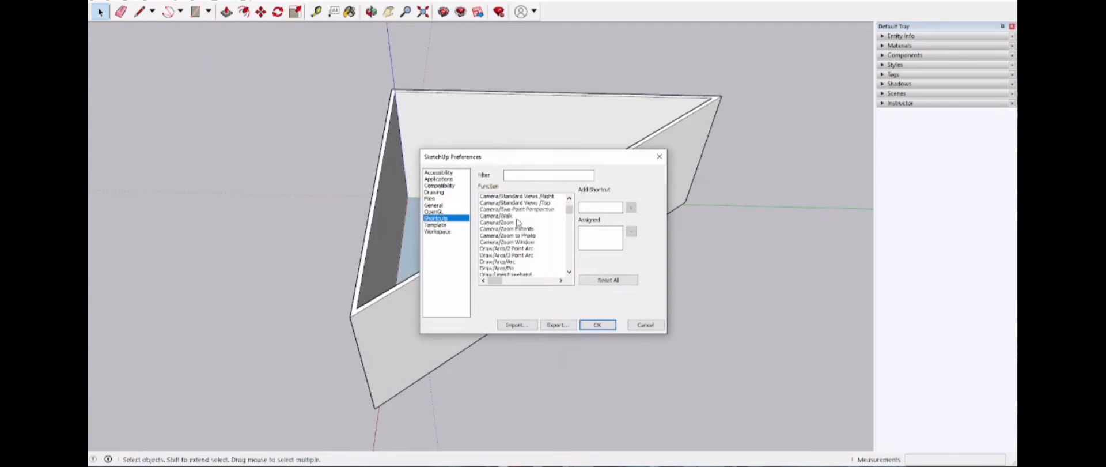
scroll(517, 222, down, 12)
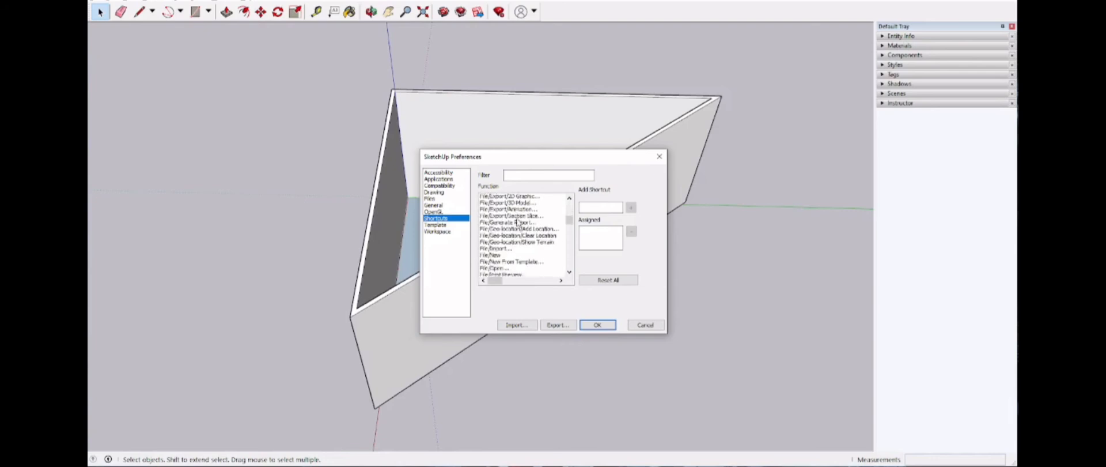
scroll(517, 222, down, 15)
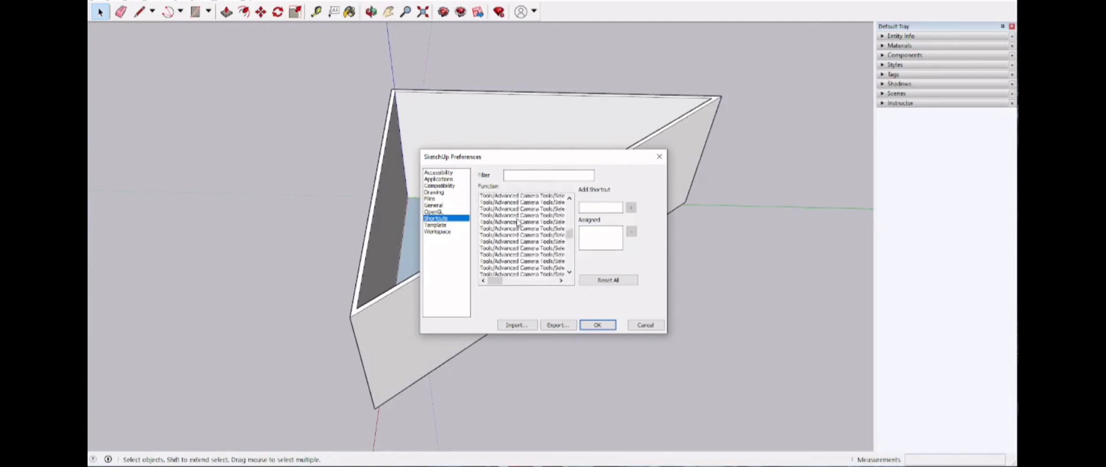
scroll(517, 222, down, 15)
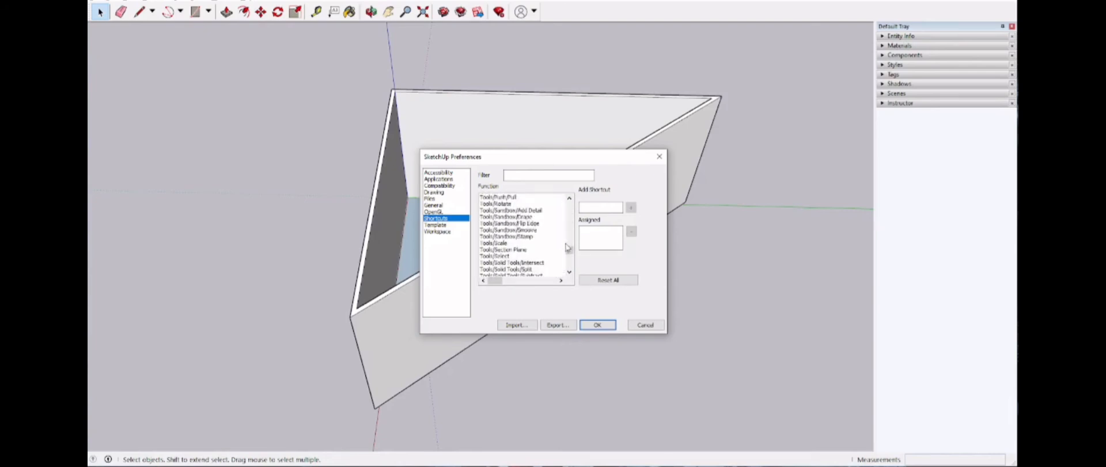
Look up the shortcut assigned to the Tools/Eraser function and accept the preferences.
scroll(548, 259, up, 10)
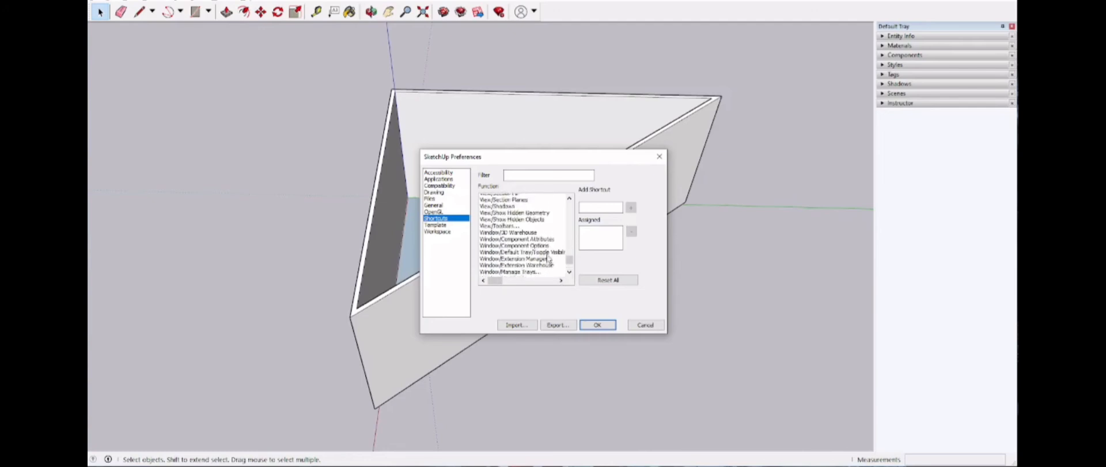
scroll(511, 253, up, 10)
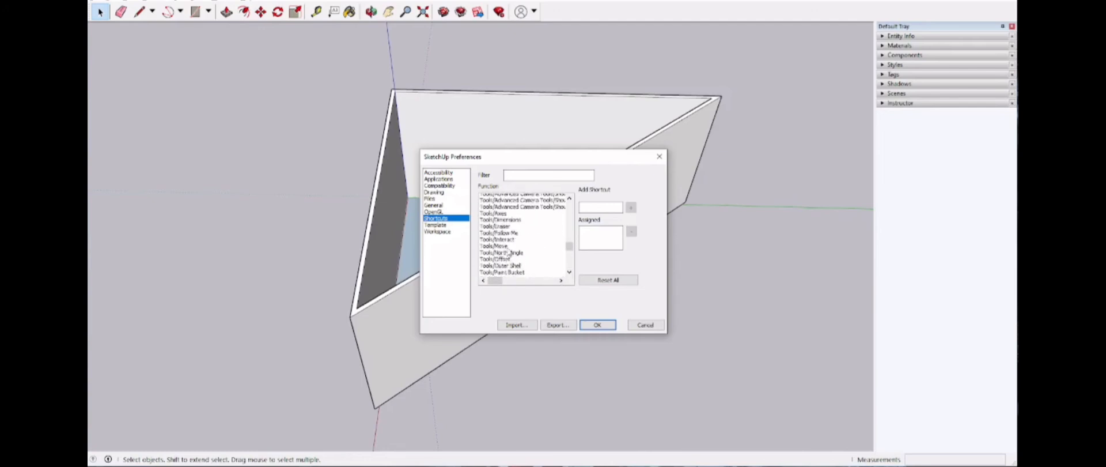
click(510, 243)
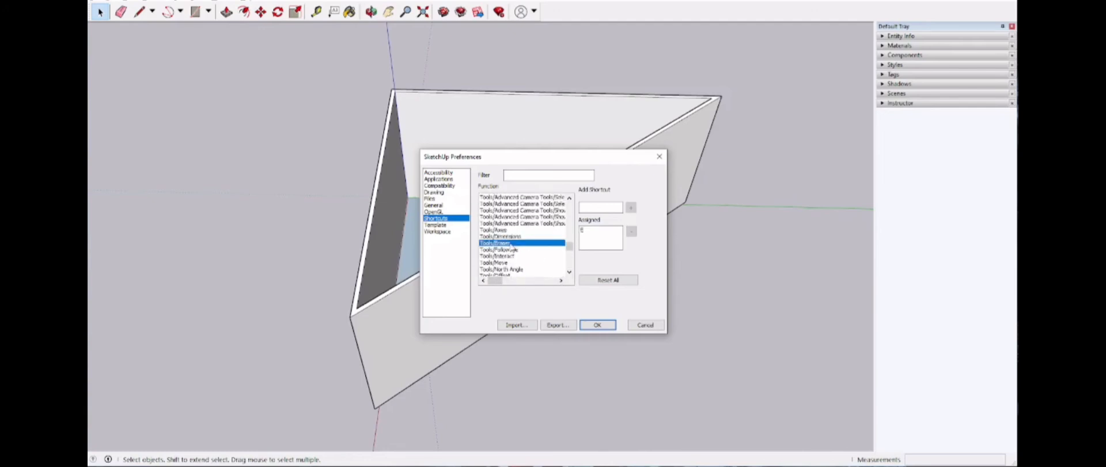
click(602, 230)
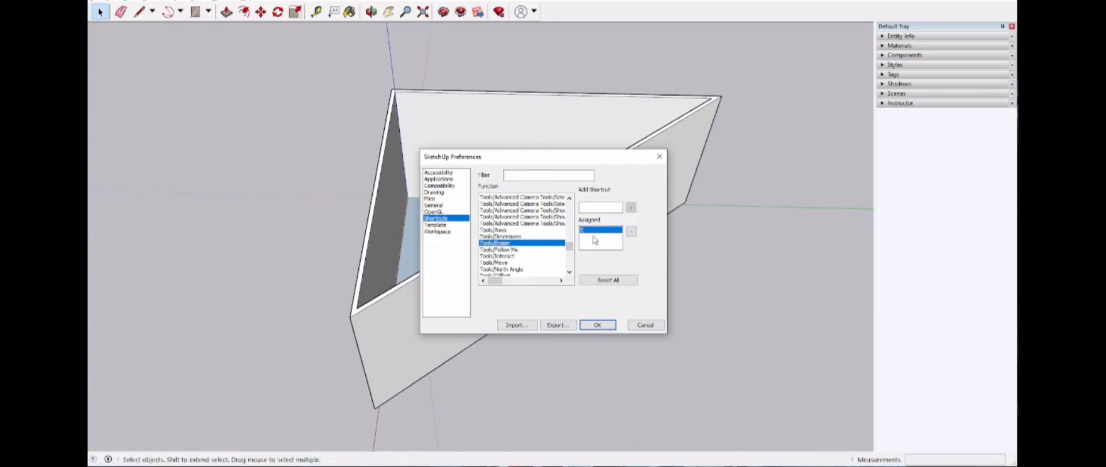
click(597, 324)
Erase the upper edges of the sloping wall and the red-axis wall, and the floor's edge along the red axis.
key(e)
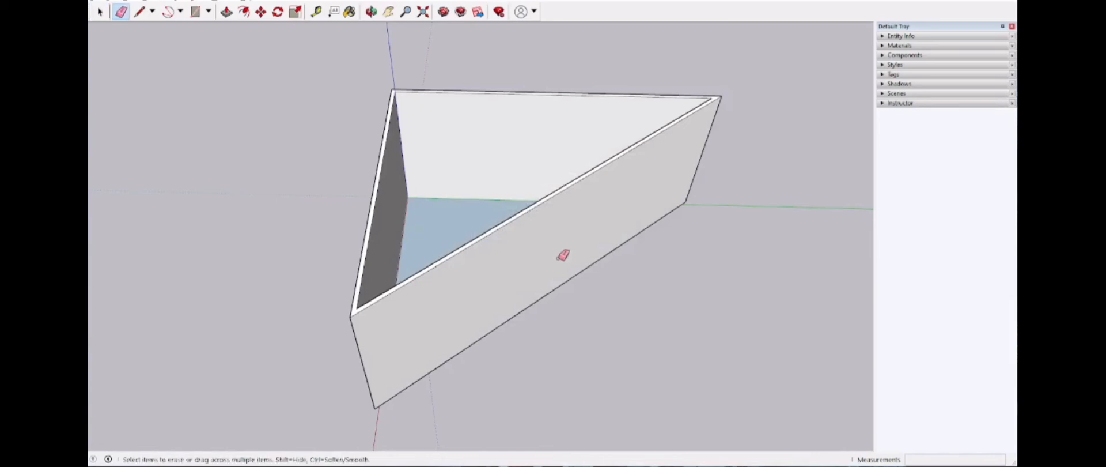
click(450, 253)
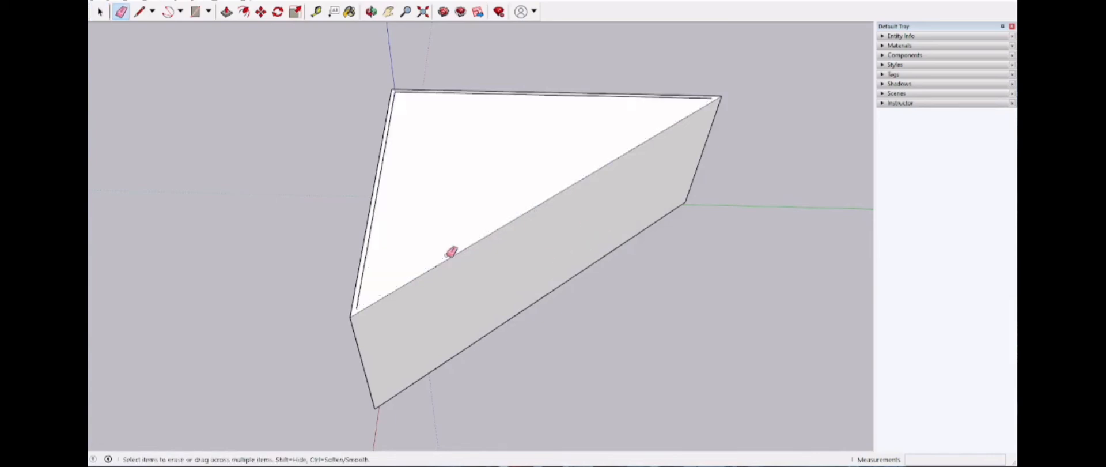
click(455, 251)
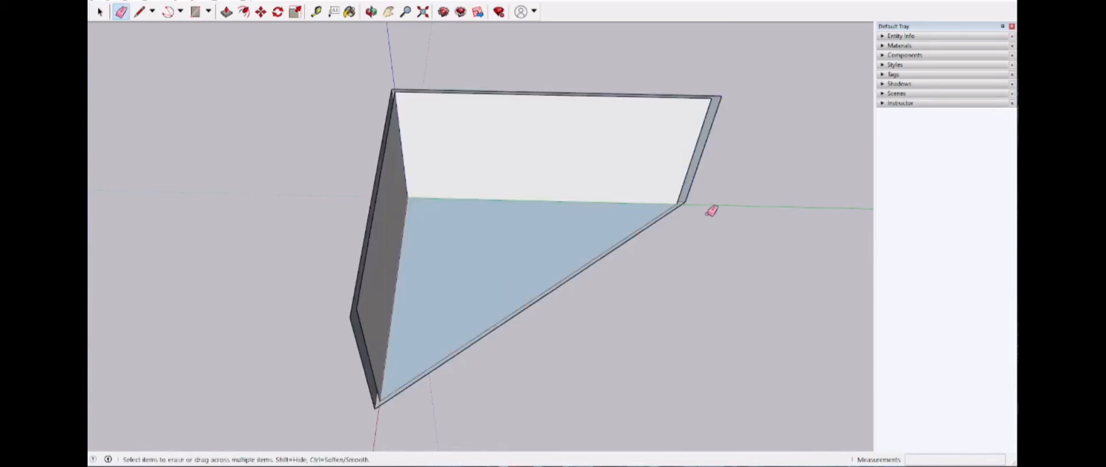
click(349, 286)
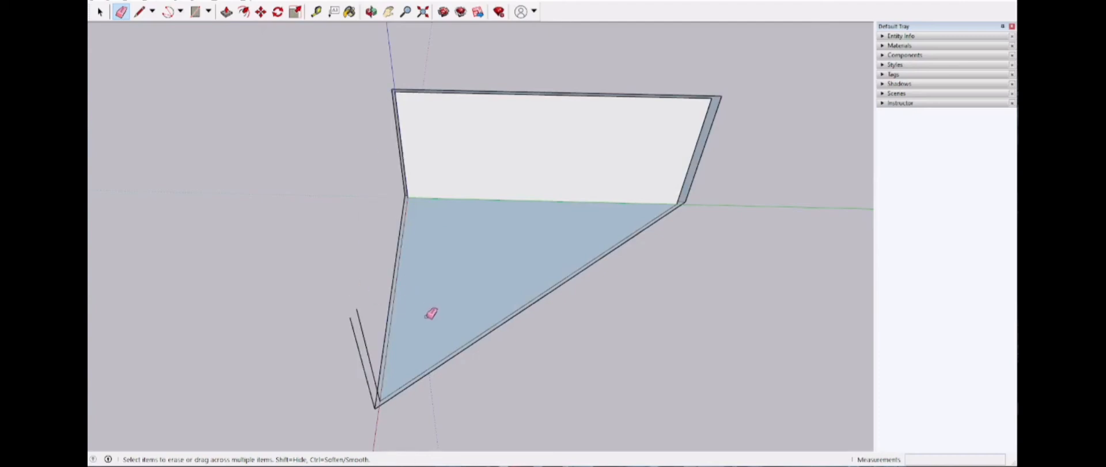
click(396, 254)
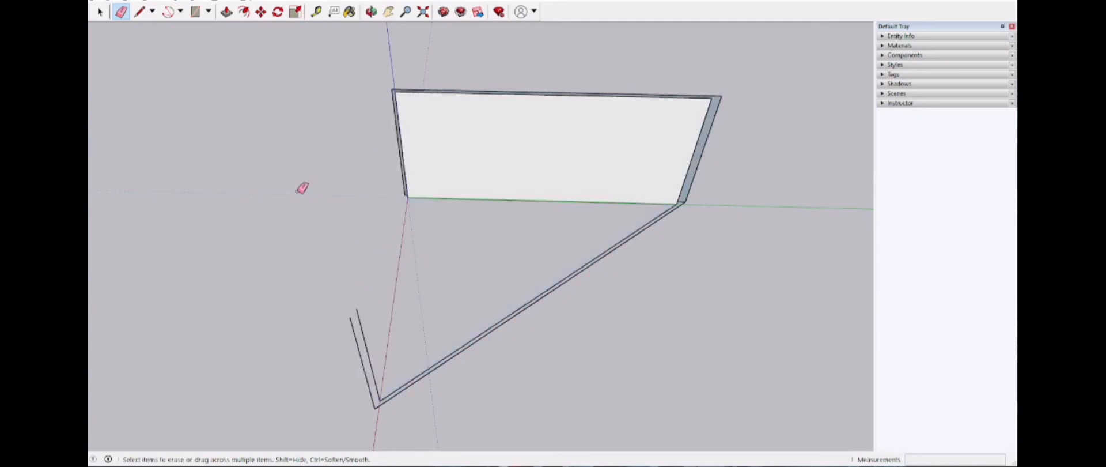
Draw lines along the red axis from the origin corner to the front corner to rebuild the triangular floor face and its border.
key(l)
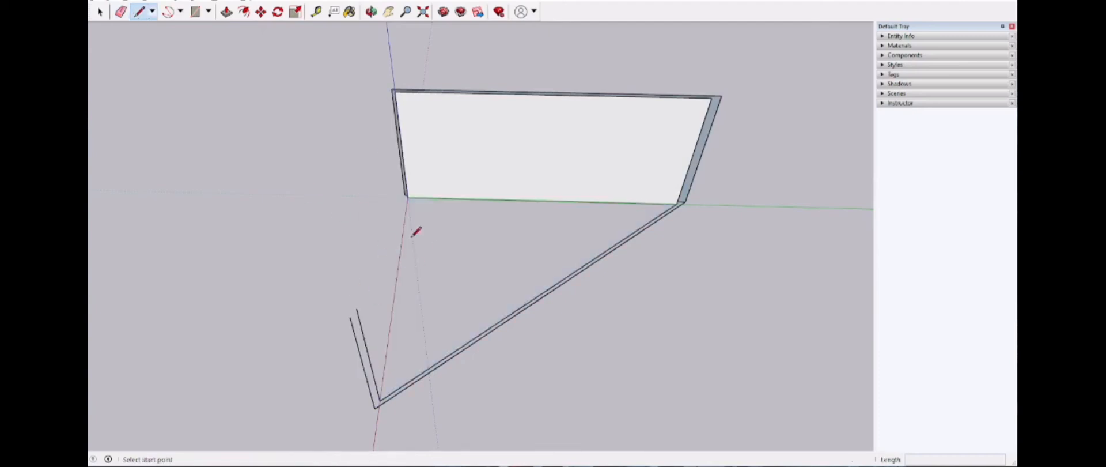
click(407, 197)
click(379, 400)
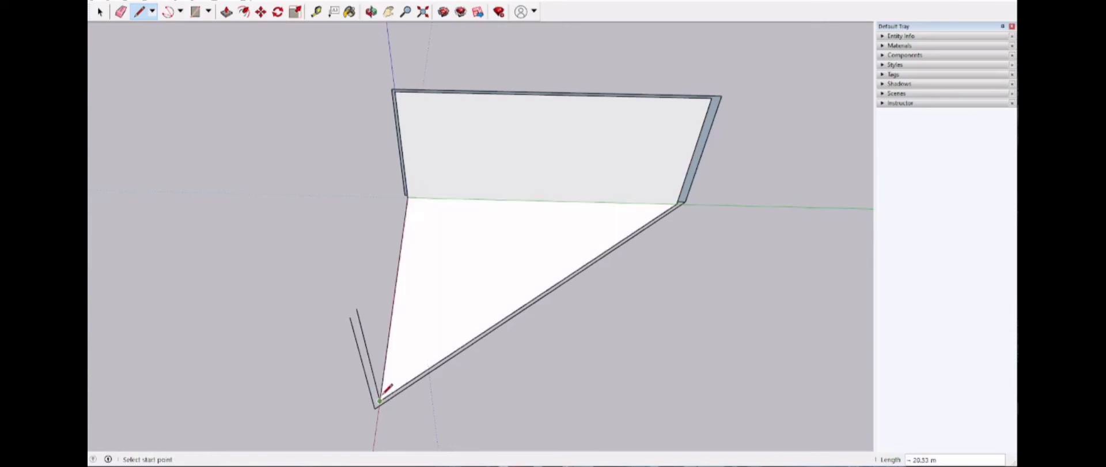
click(405, 196)
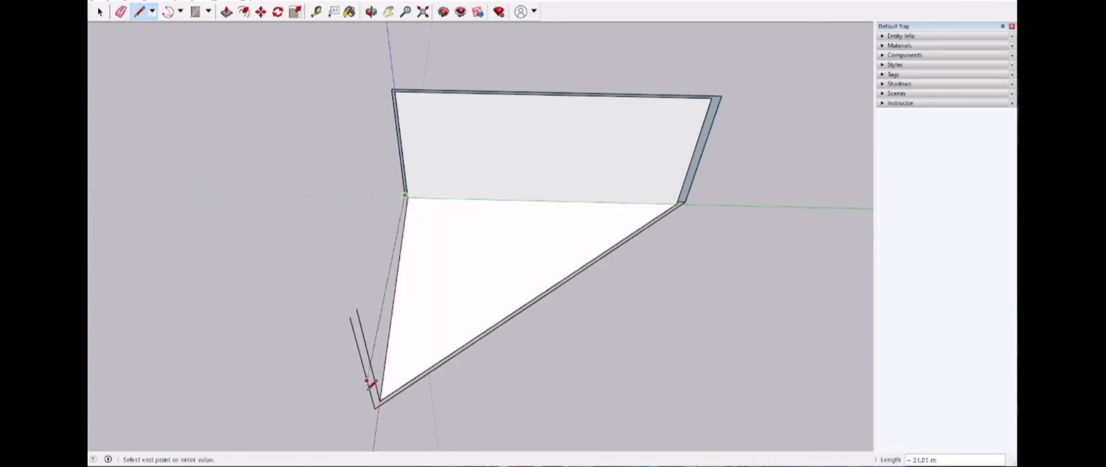
click(379, 401)
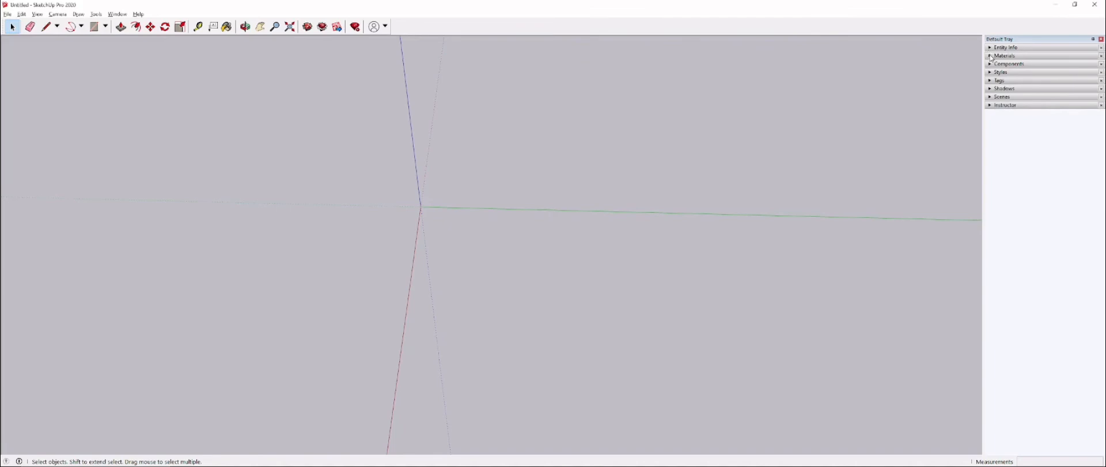
Expand the Materials, Components, Styles and Tags sections of the Default Tray and examine their contents.
click(991, 56)
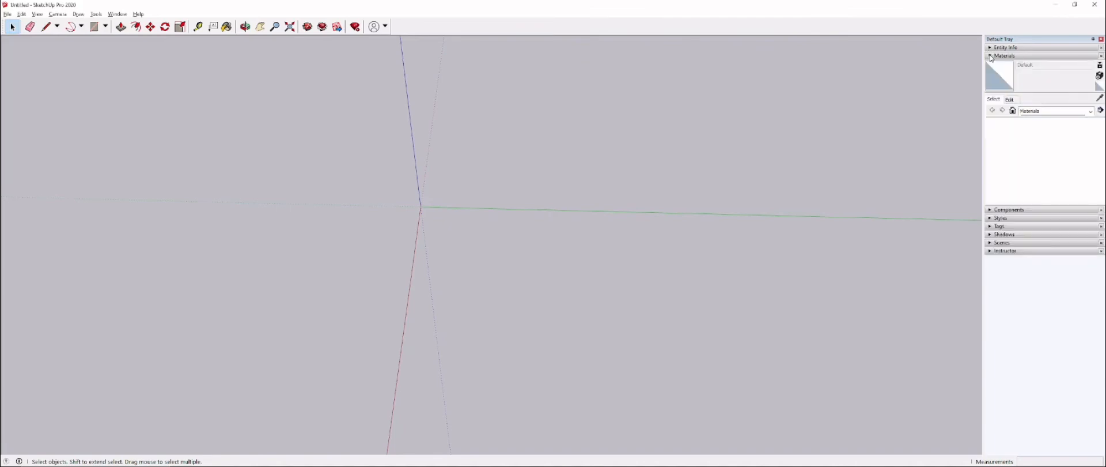
click(991, 210)
click(991, 367)
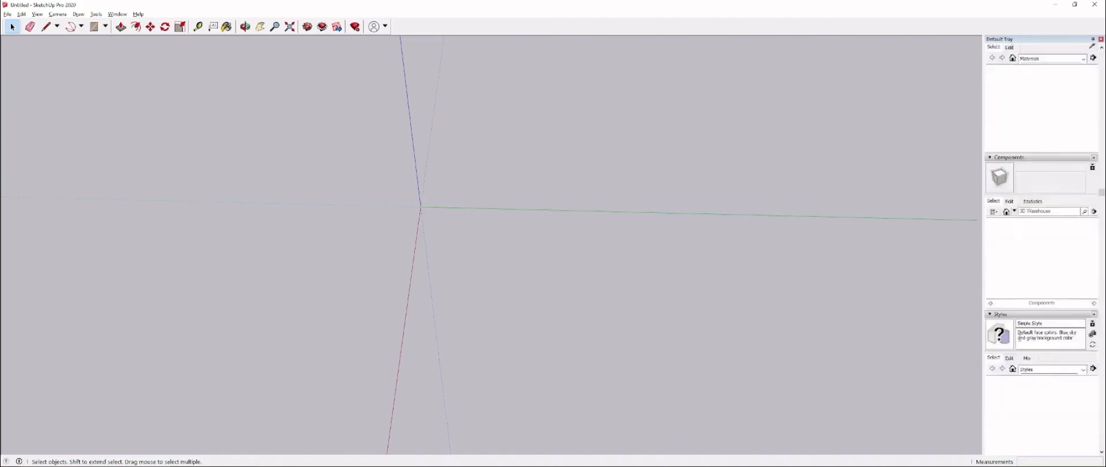
click(994, 420)
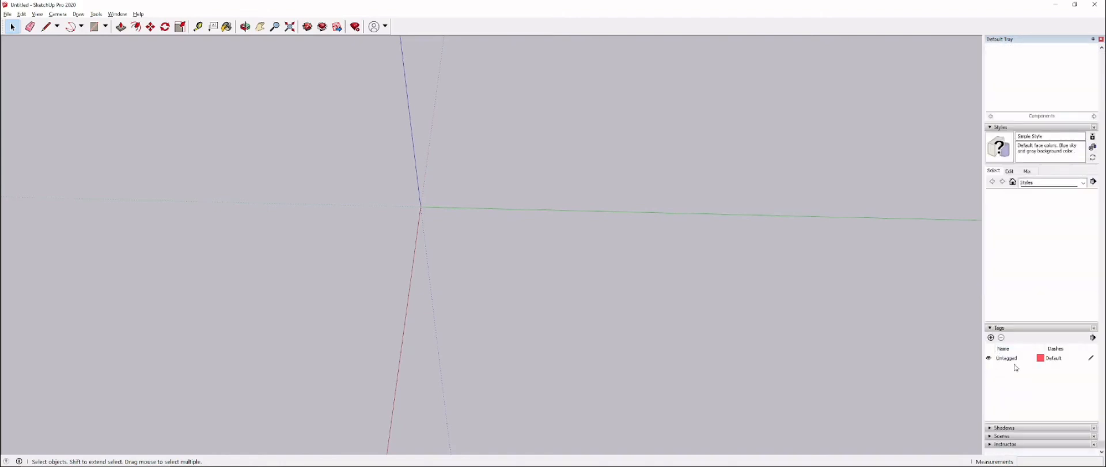
scroll(575, 278, down, 2)
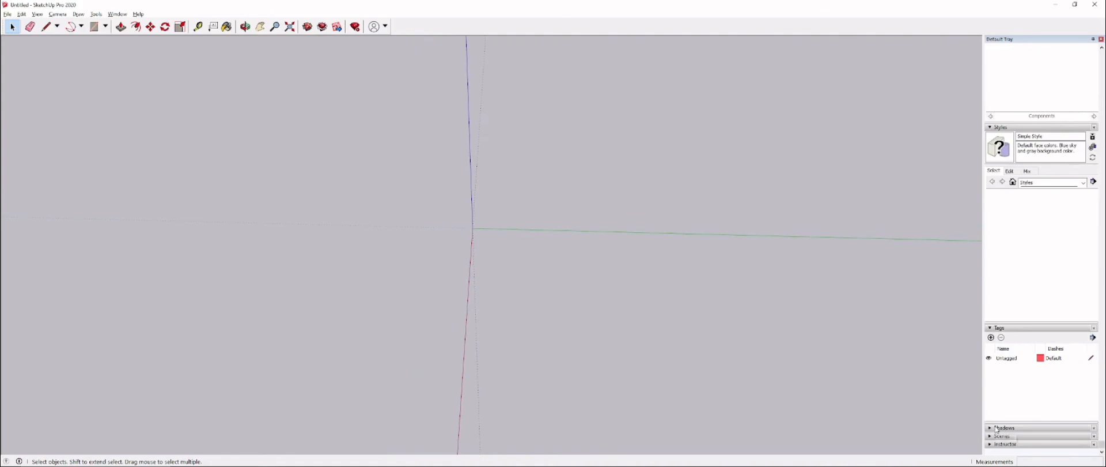
click(997, 429)
scroll(1000, 412, down, 2)
scroll(1000, 405, up, 3)
scroll(982, 256, up, 1)
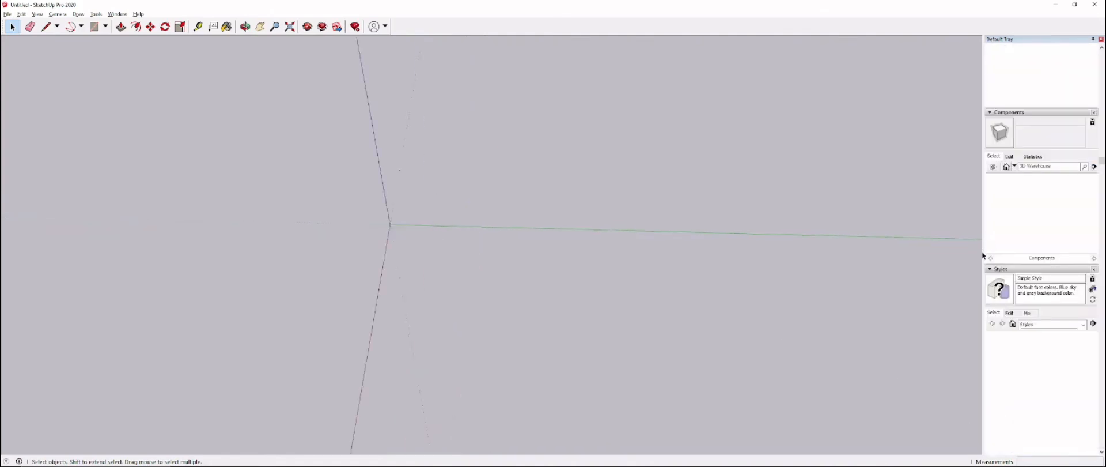
scroll(980, 256, up, 1)
scroll(986, 255, up, 2)
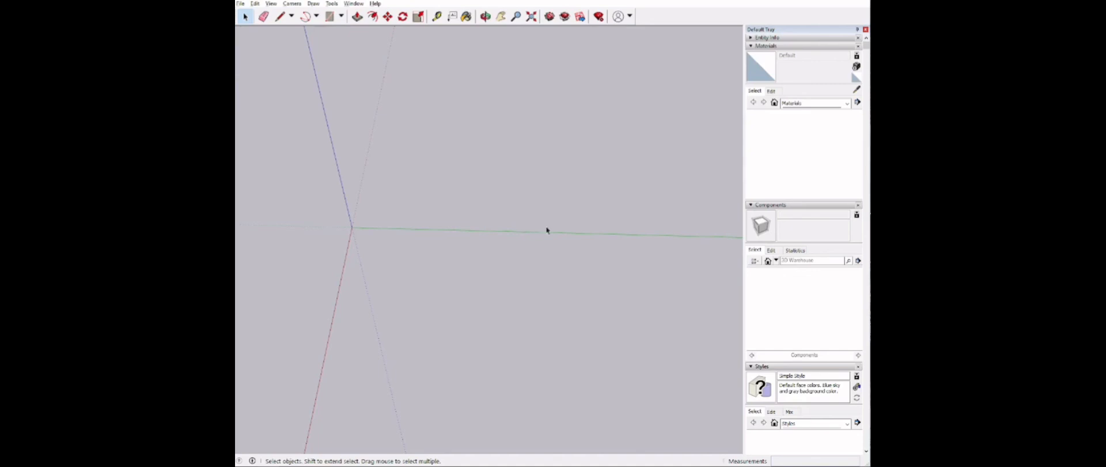
Switch to the browser, open the SketchUp Extension Warehouse and view the TrueBend extension's third preview image.
click(245, 457)
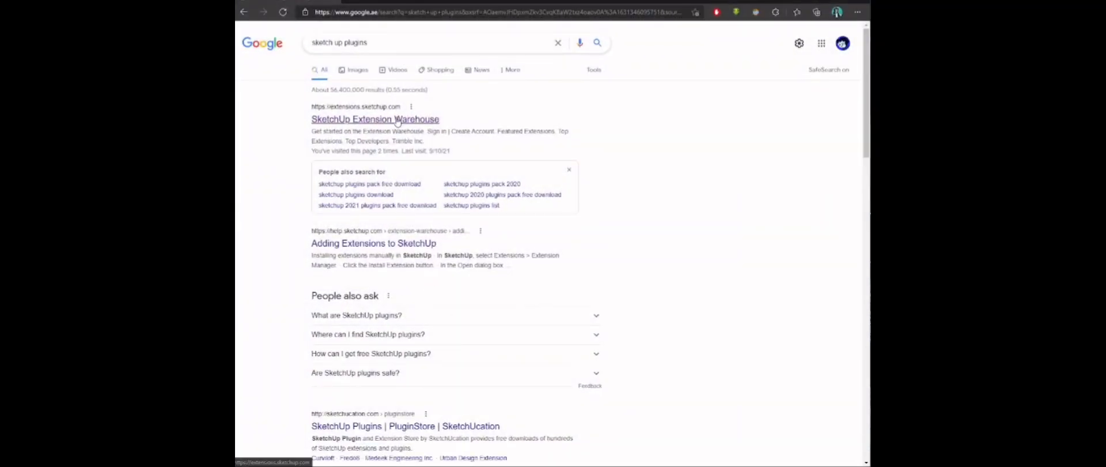
click(398, 119)
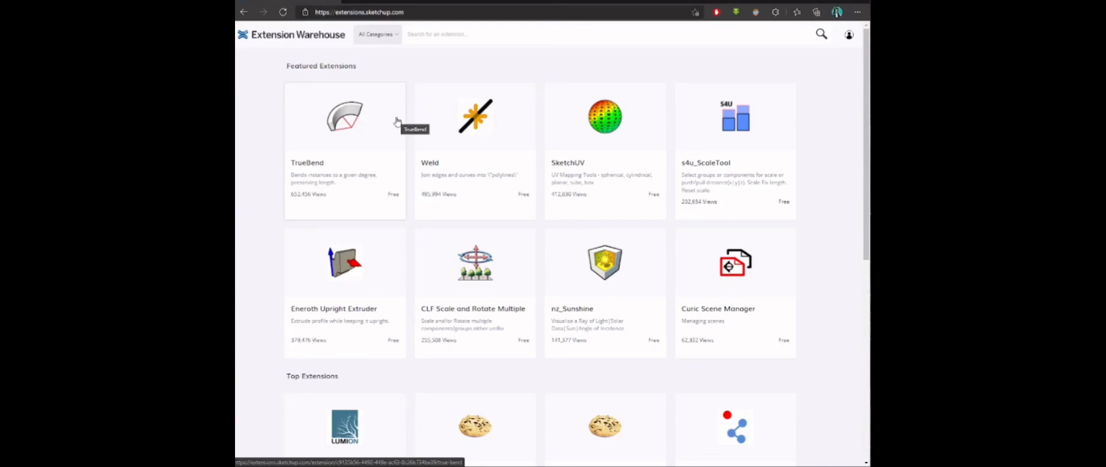
click(397, 121)
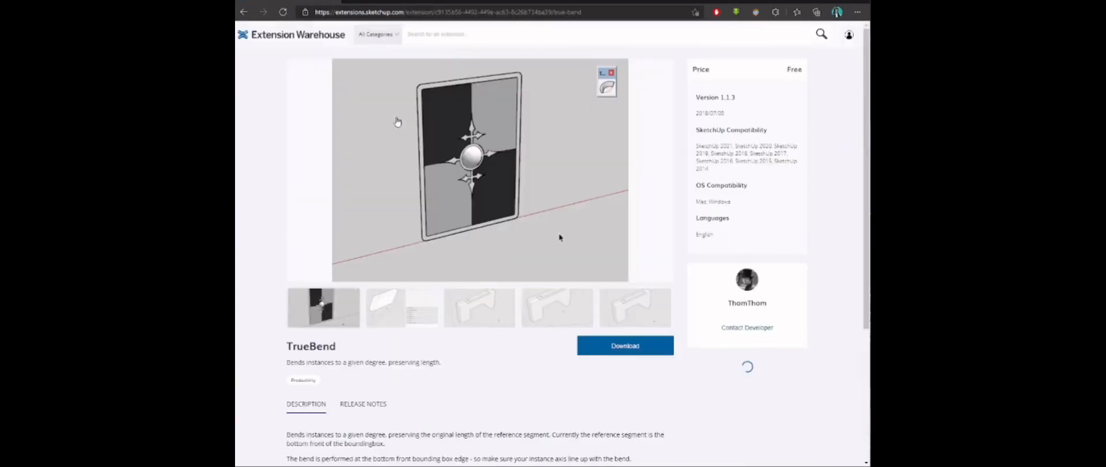
click(484, 313)
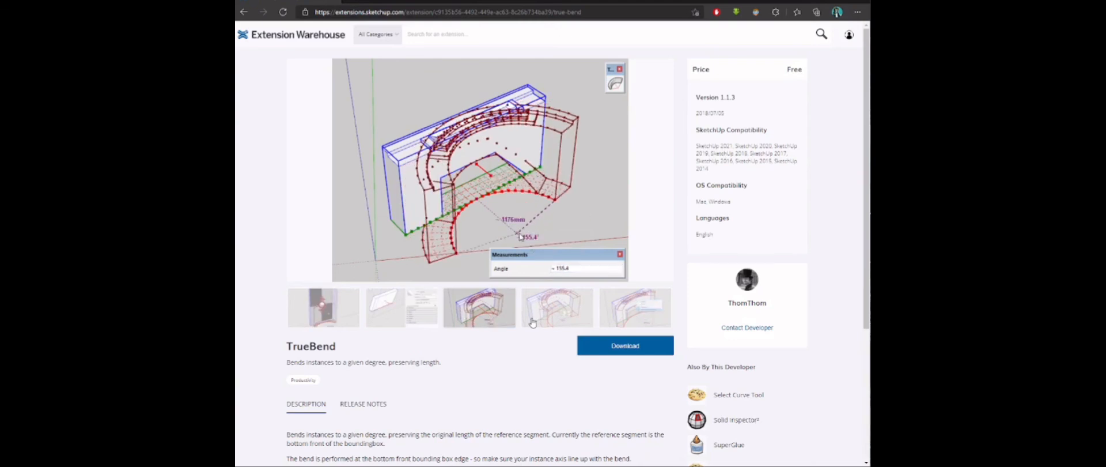
Show the Extension Warehouse's Drawing Tools category and browse its extensions.
click(385, 35)
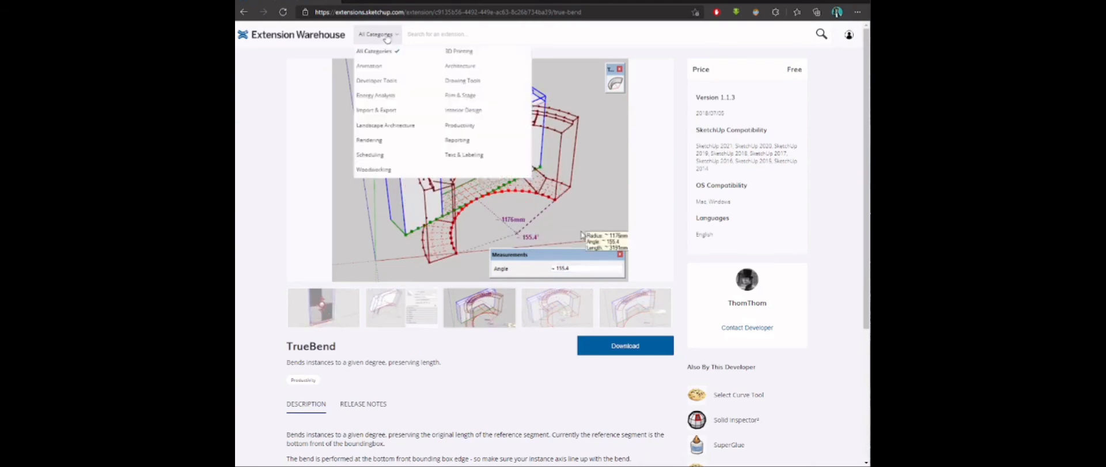
click(461, 80)
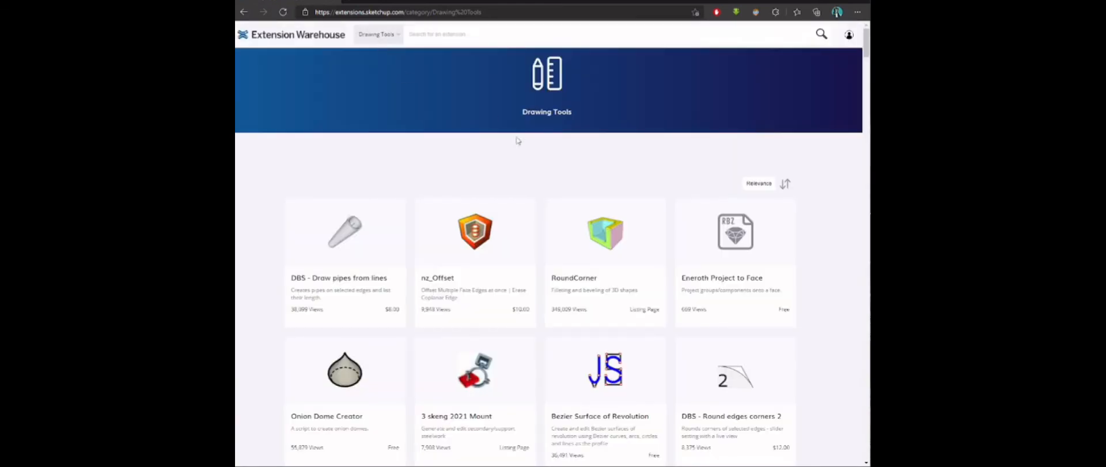
scroll(518, 142, down, 2)
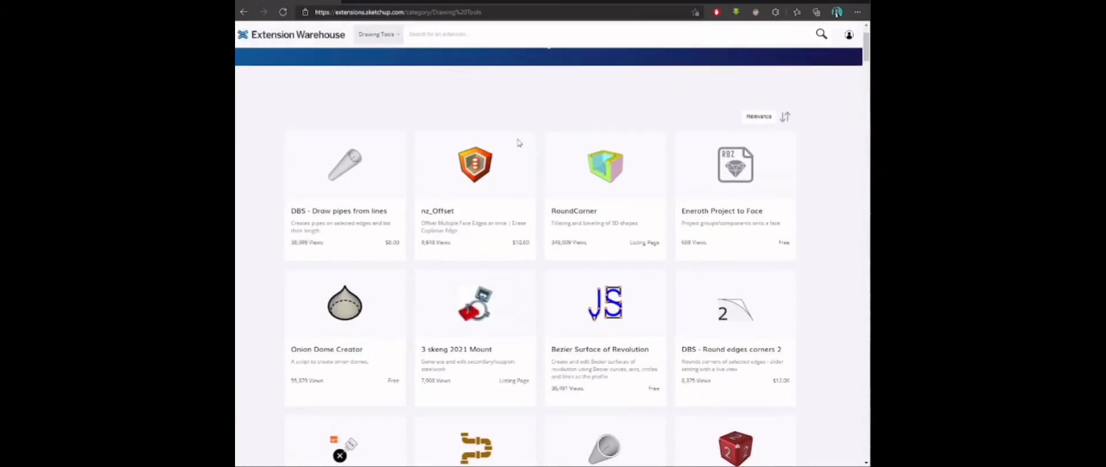